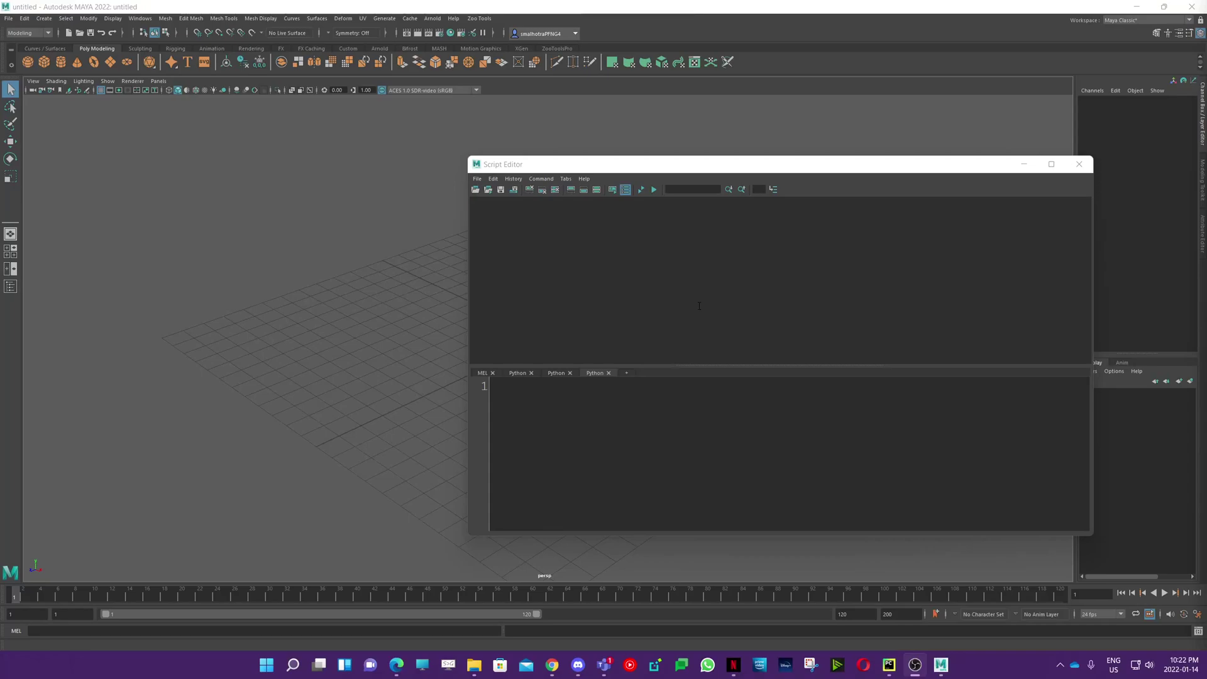
Step: Run import sys / print(sys.version) in the Python tab, which reports Python 3.7.7
{"action": "left_click", "coordinate": [556, 401]}
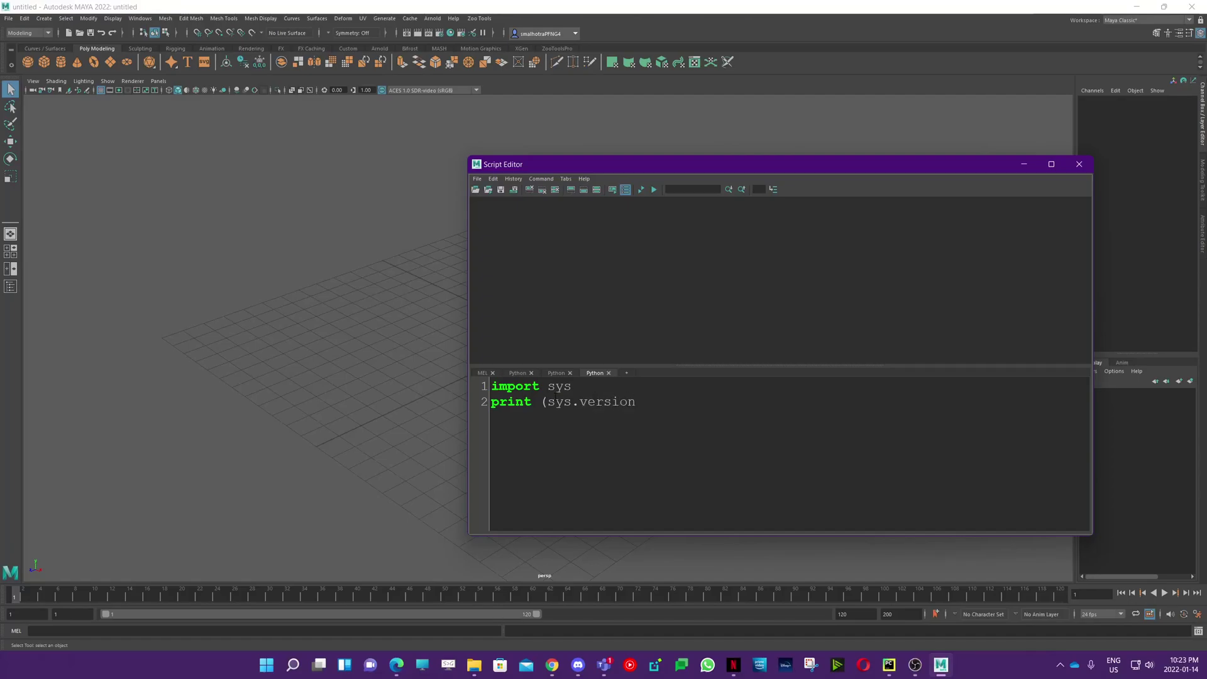
{"action": "key", "text": "ctrl+Return"}
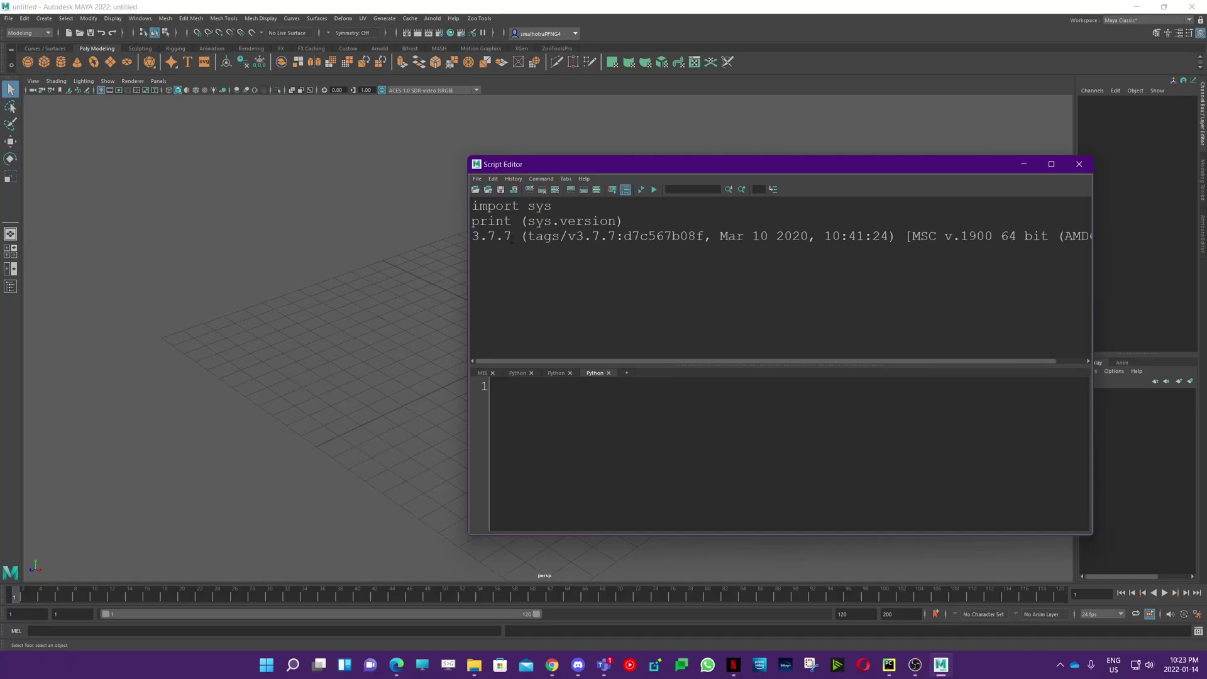
Step: Minimize the Script Editor and Maya, then create a new text document on the desktop
{"action": "left_click", "coordinate": [1024, 165]}
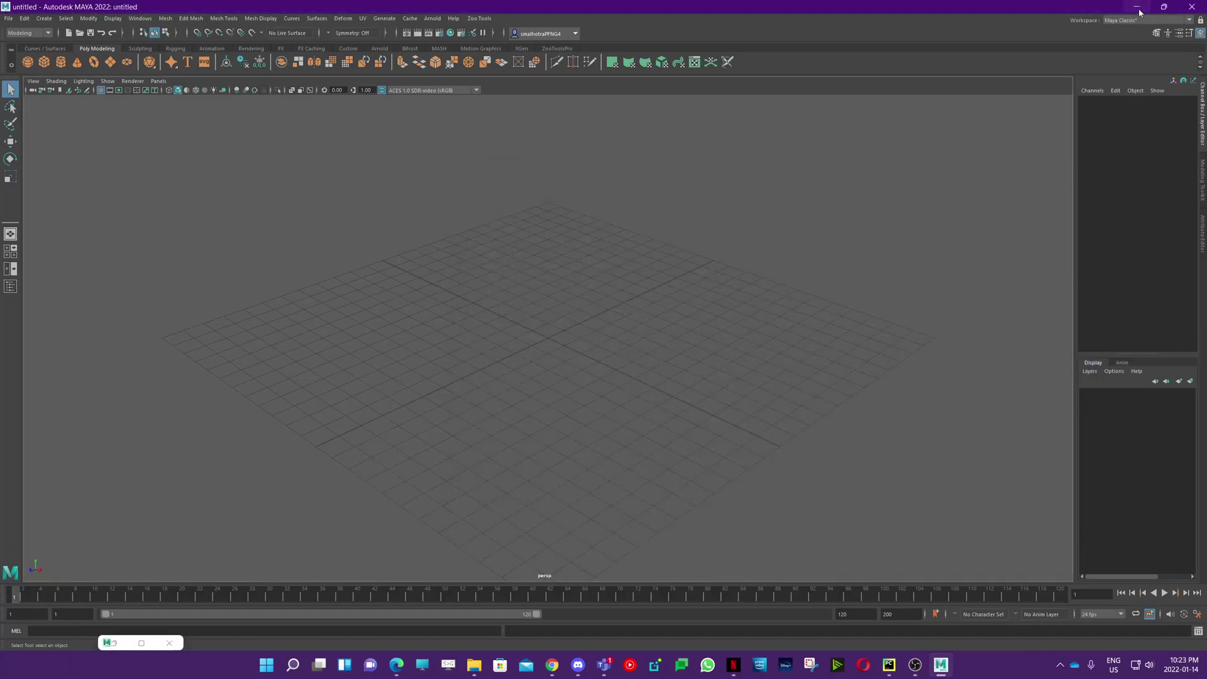
{"action": "left_click", "coordinate": [1139, 11]}
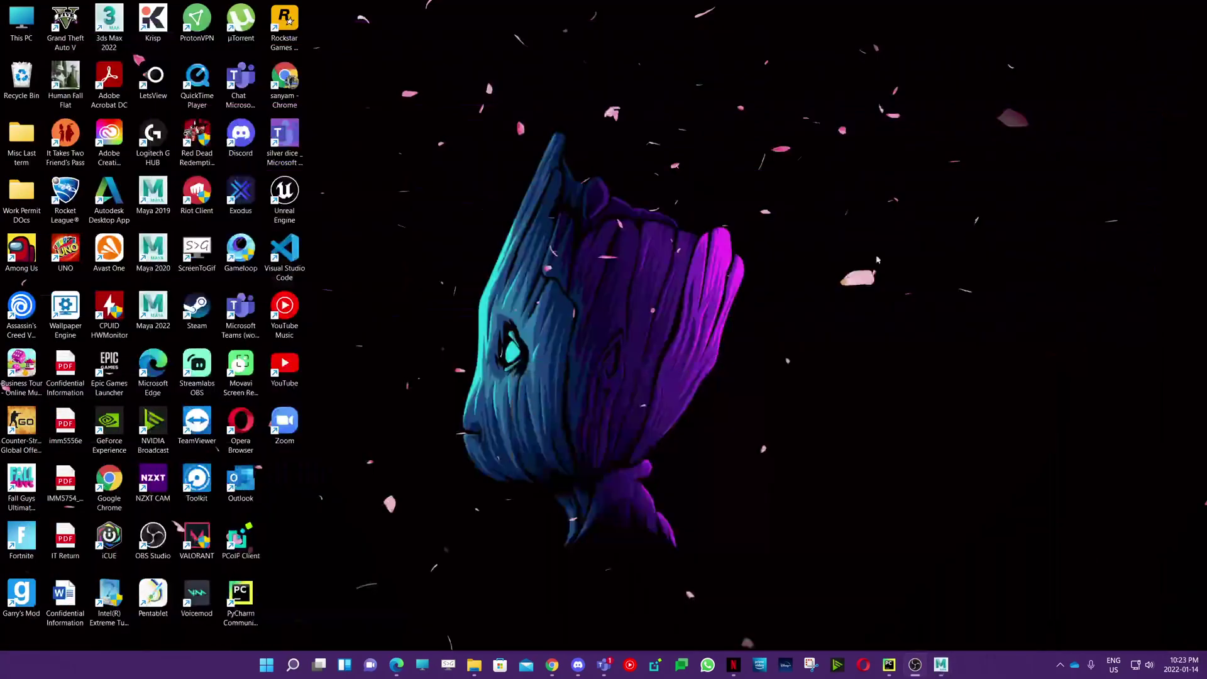
{"action": "right_click", "coordinate": [590, 226]}
{"action": "mouse_move", "coordinate": [723, 335]}
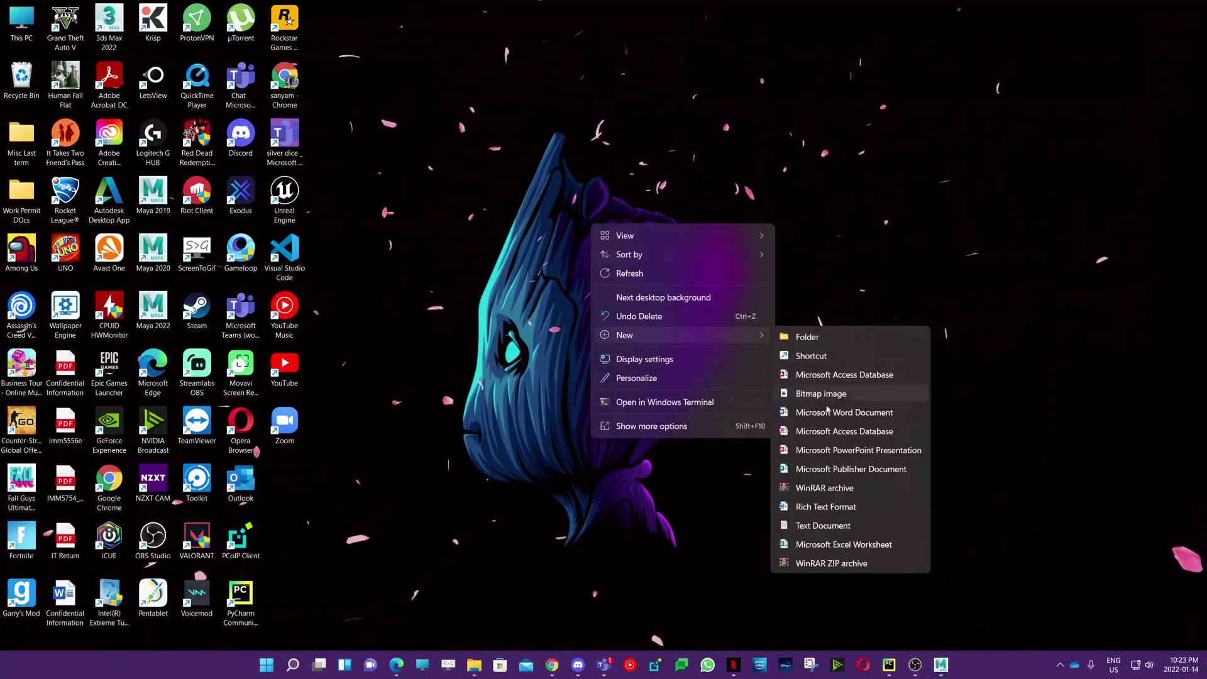
{"action": "left_click", "coordinate": [820, 526]}
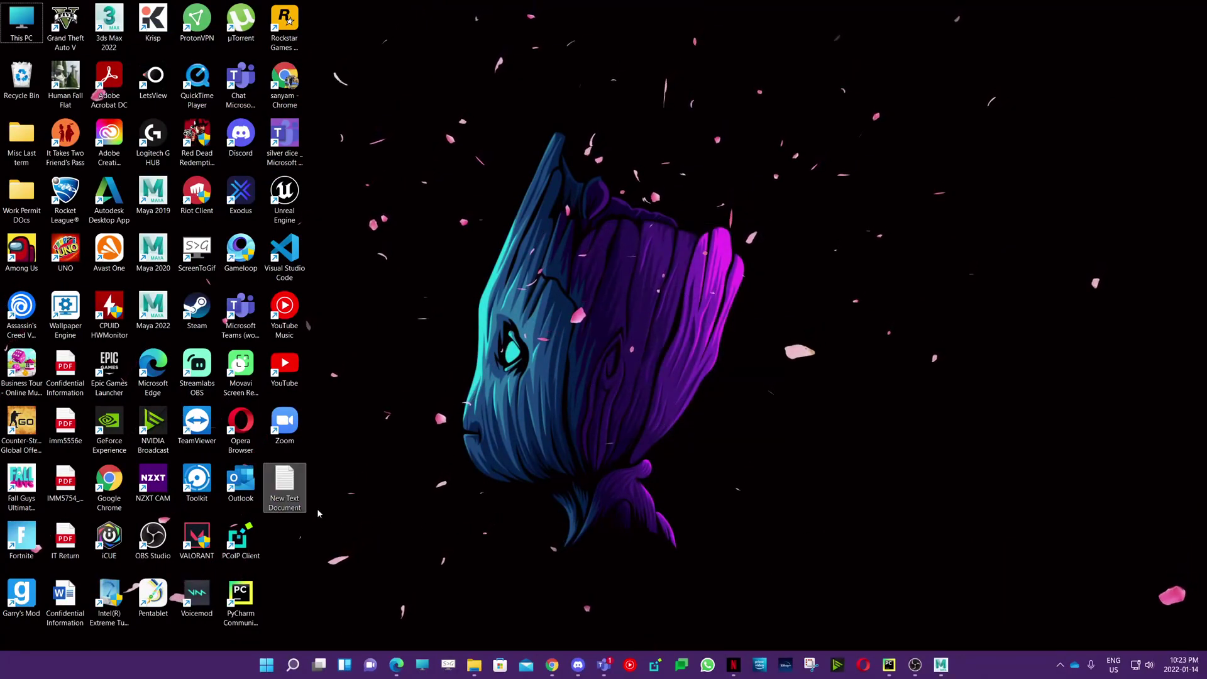
Step: Open the document in Notepad, paste the MAYA_PYTHON_VERSION=2 and quoted maya.exe path lines, and check the path
{"action": "key", "text": "Return"}
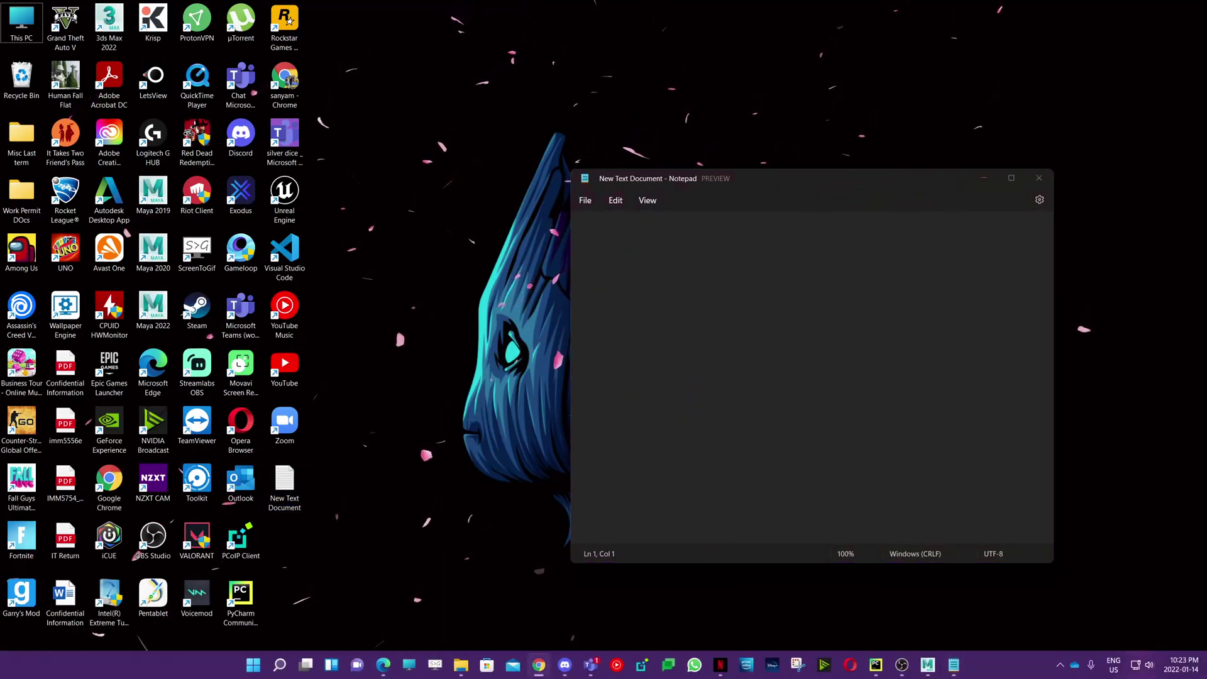
{"action": "type", "text": "set MAYA_PYTHON_VERSION=2 \"C:\\Program Files\\Autodesk\\Maya2022\\bin\\maya.exe\""}
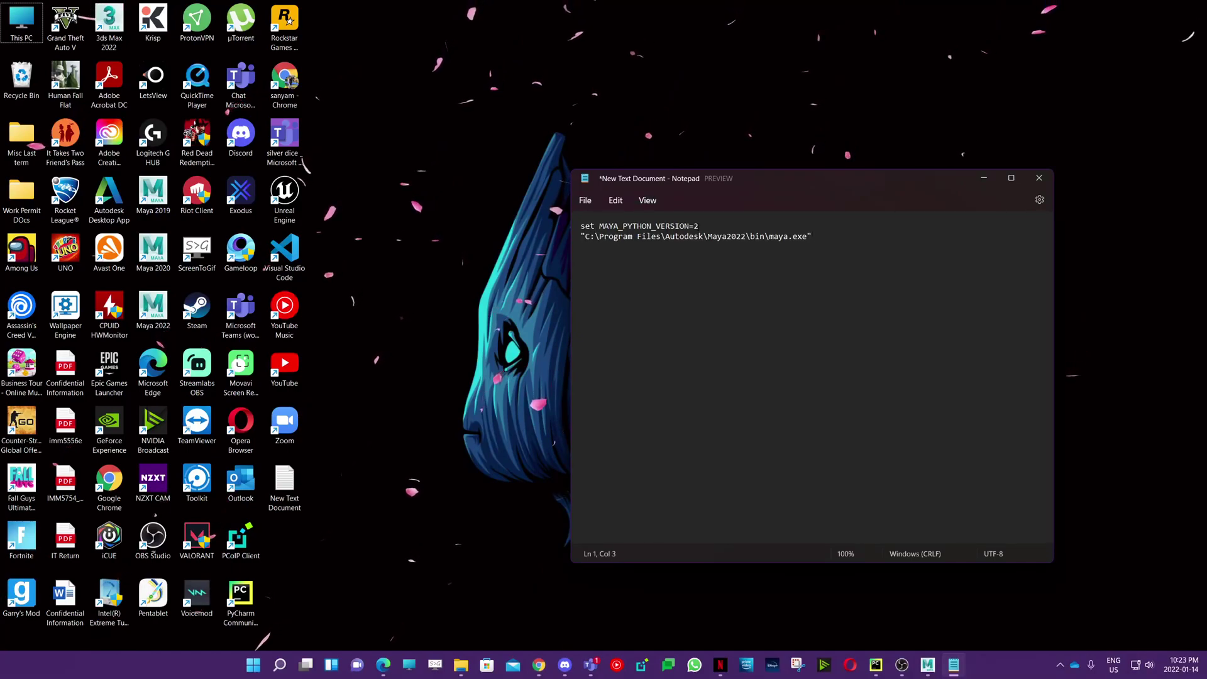
{"action": "left_click_drag", "start_coordinate": [793, 236], "coordinate": [582, 237]}
{"action": "left_click", "coordinate": [797, 238]}
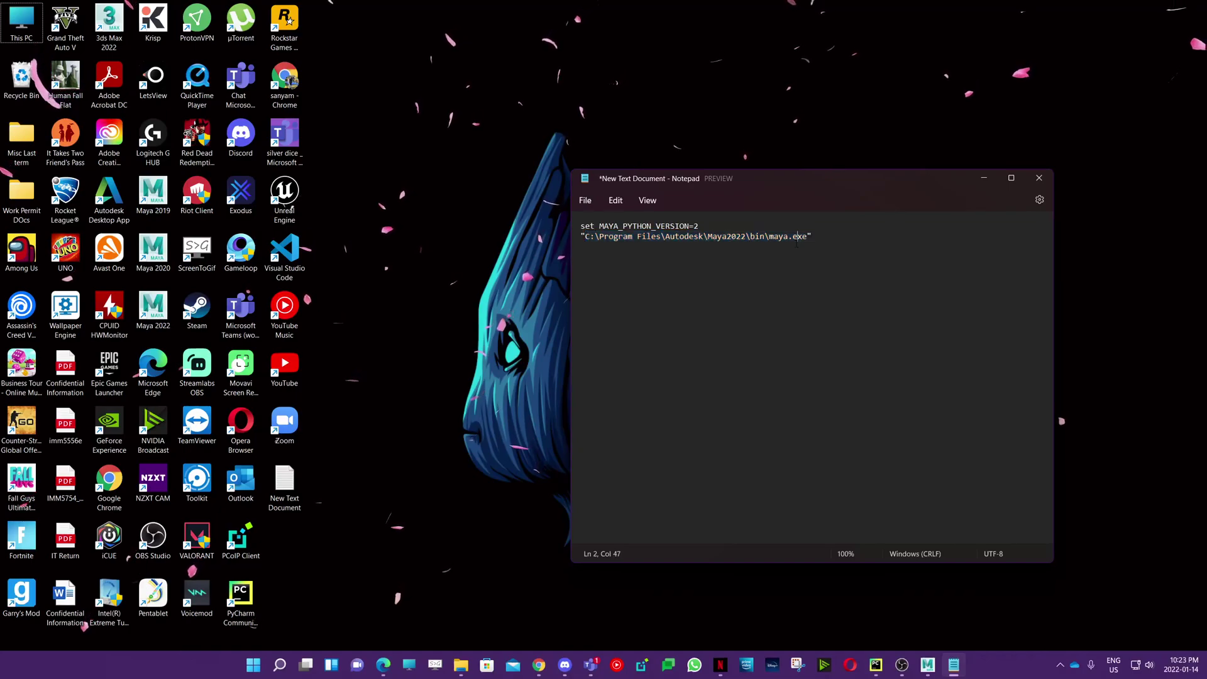
{"action": "left_click_drag", "start_coordinate": [769, 236], "coordinate": [584, 247]}
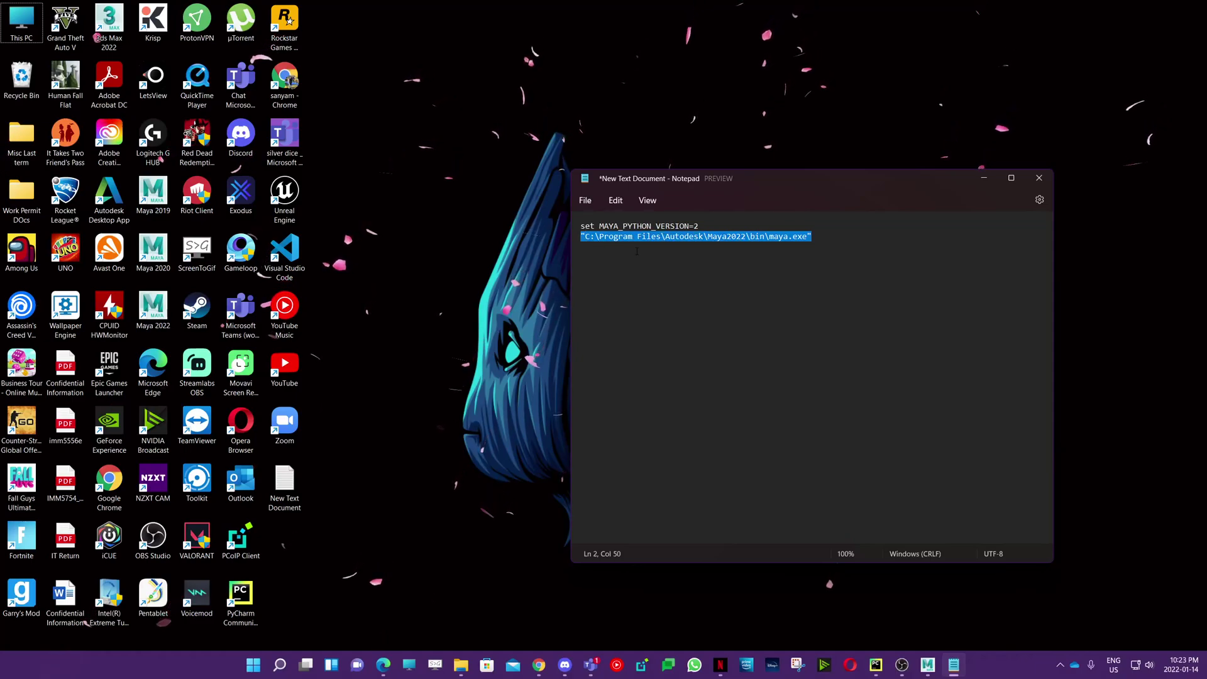
{"action": "left_click", "coordinate": [680, 258]}
{"action": "left_click_drag", "start_coordinate": [812, 236], "coordinate": [584, 245]}
{"action": "left_click", "coordinate": [648, 236]}
Step: Save the Notepad file as 'Maya 2022 Py2.bat' with the All files type
{"action": "left_click", "coordinate": [585, 200]}
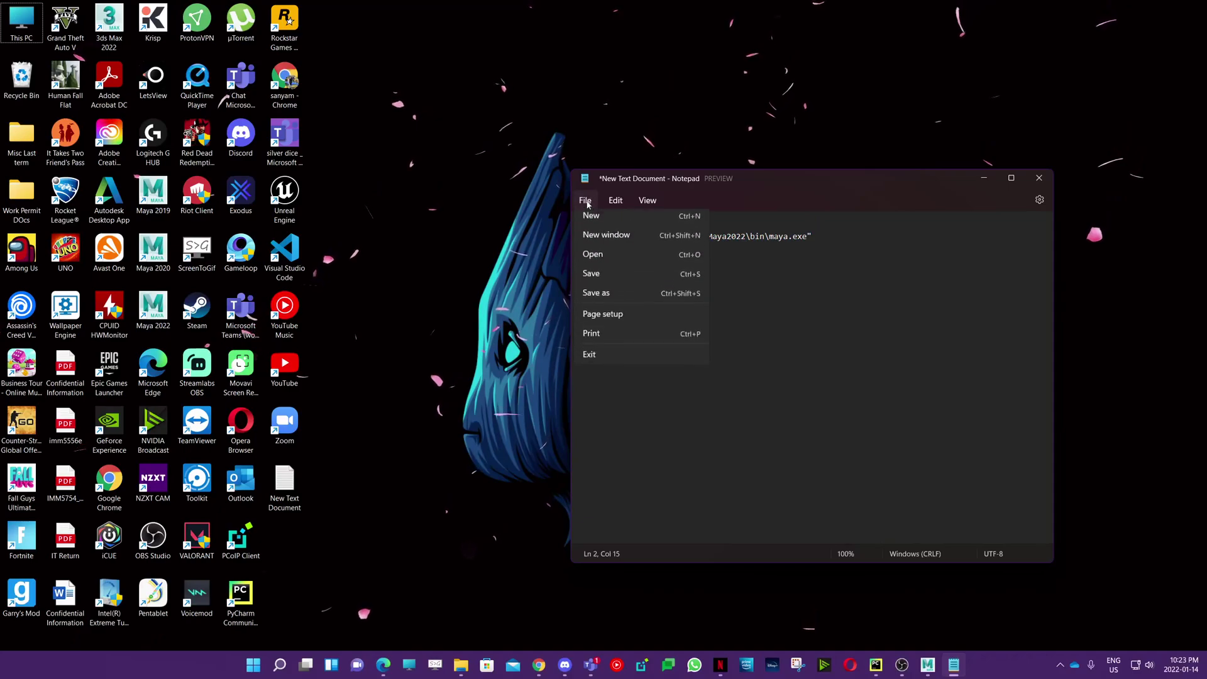
{"action": "left_click", "coordinate": [602, 296]}
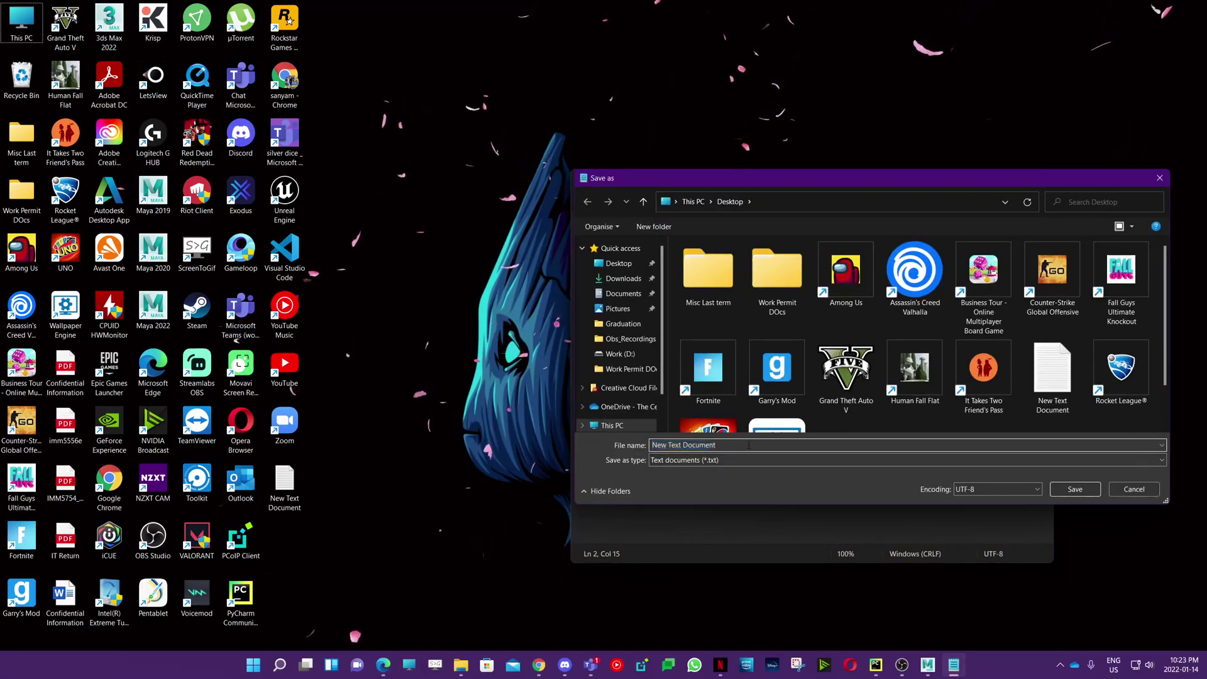
{"action": "type", "text": "Maya 202"}
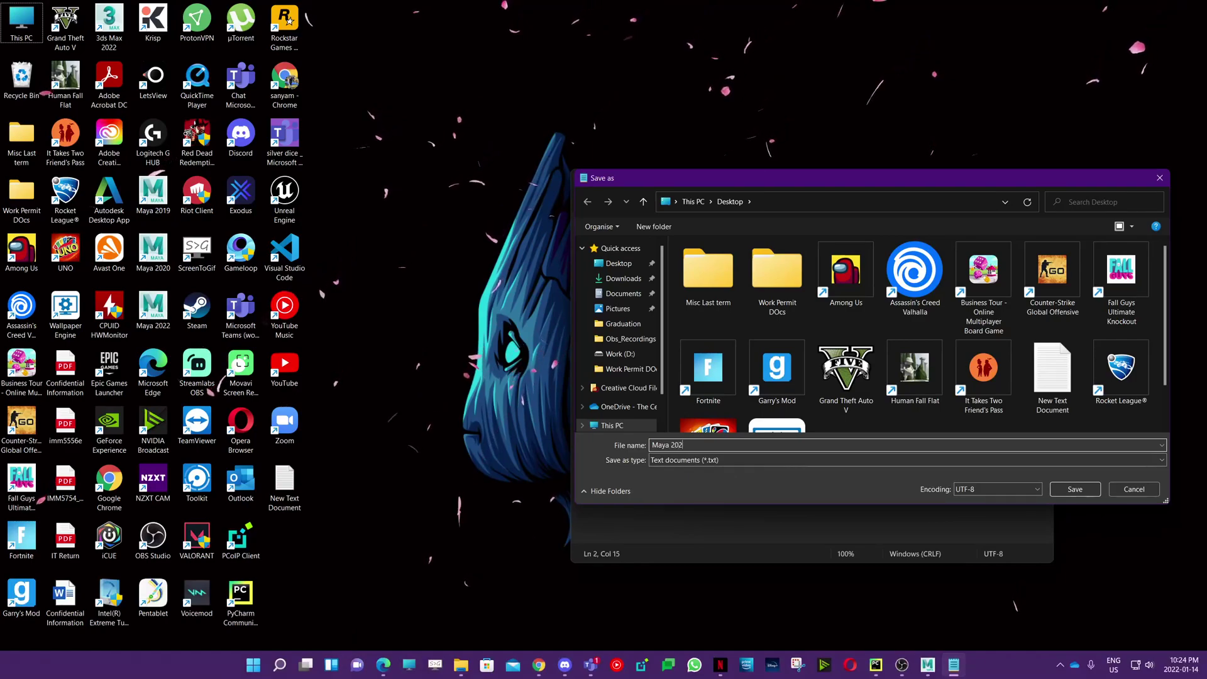
{"action": "type", "text": "2 P"}
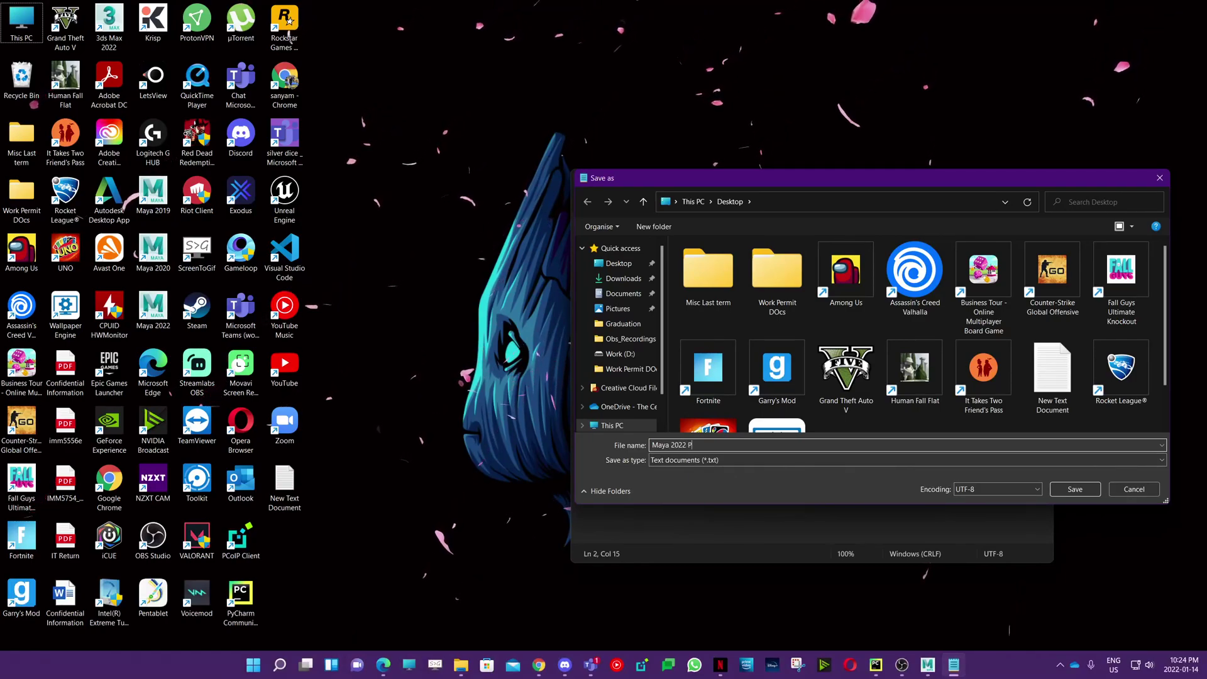
{"action": "type", "text": "y2 .ba"}
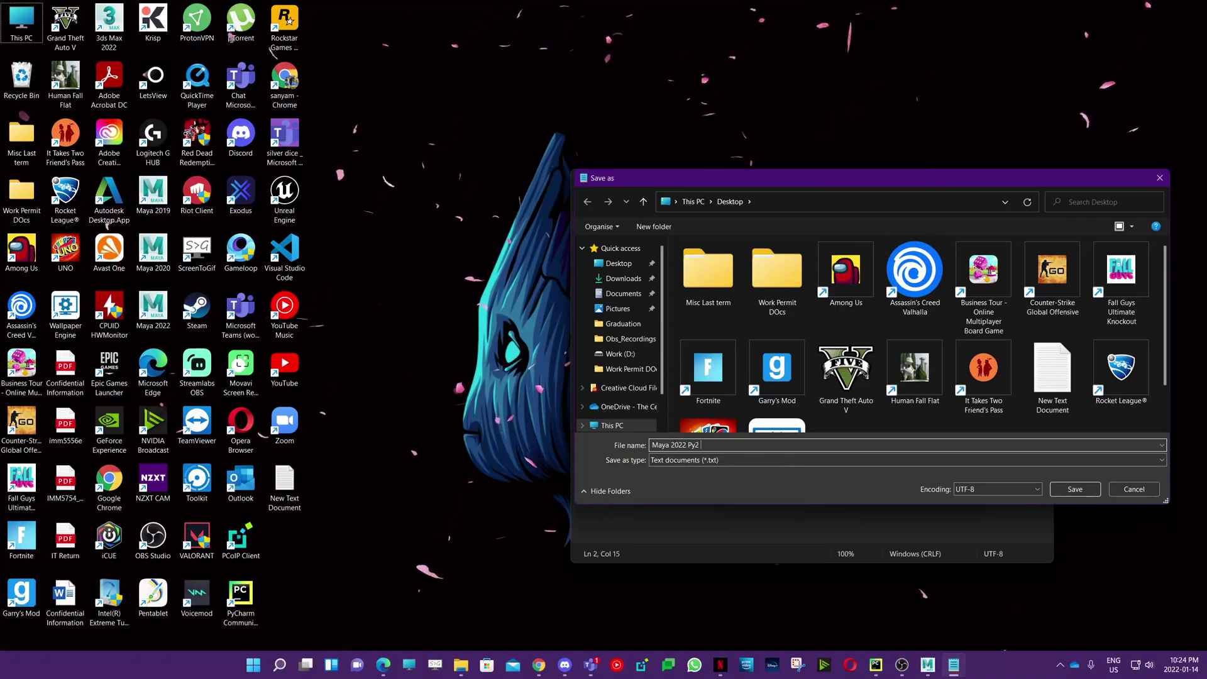
{"action": "key", "text": "BackSpace"}
{"action": "key", "text": "BackSpace"}
{"action": "key", "text": "BackSpace"}
{"action": "key", "text": "BackSpace"}
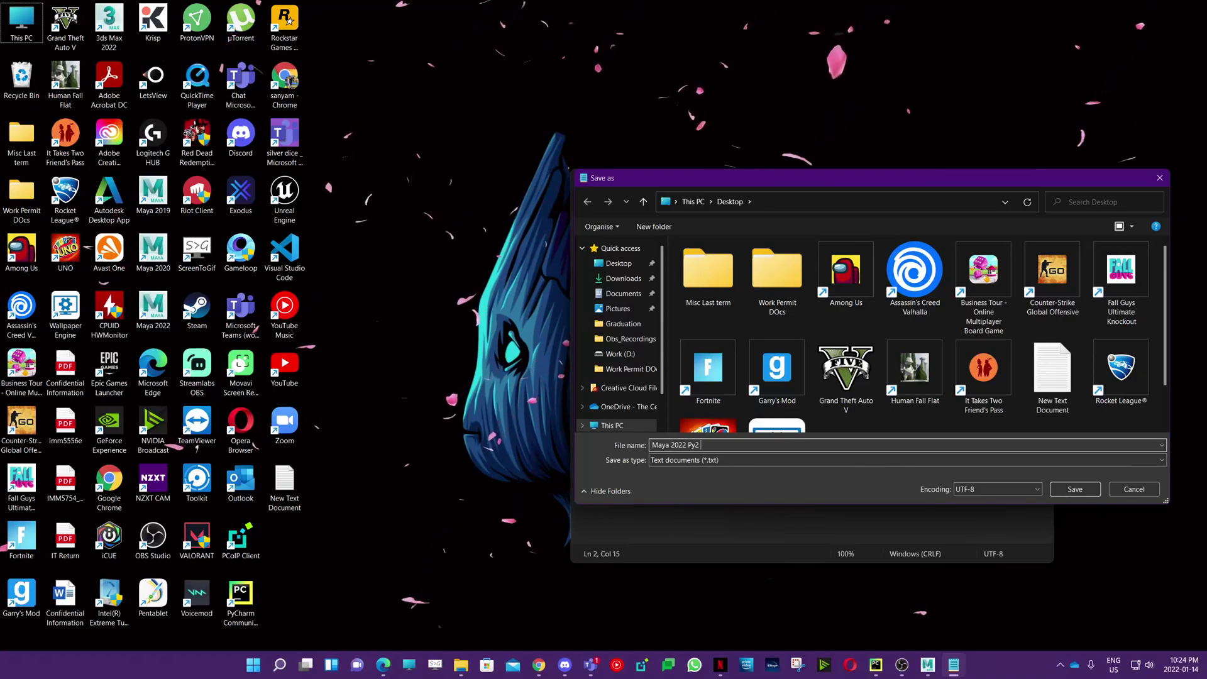
{"action": "type", "text": ".bat"}
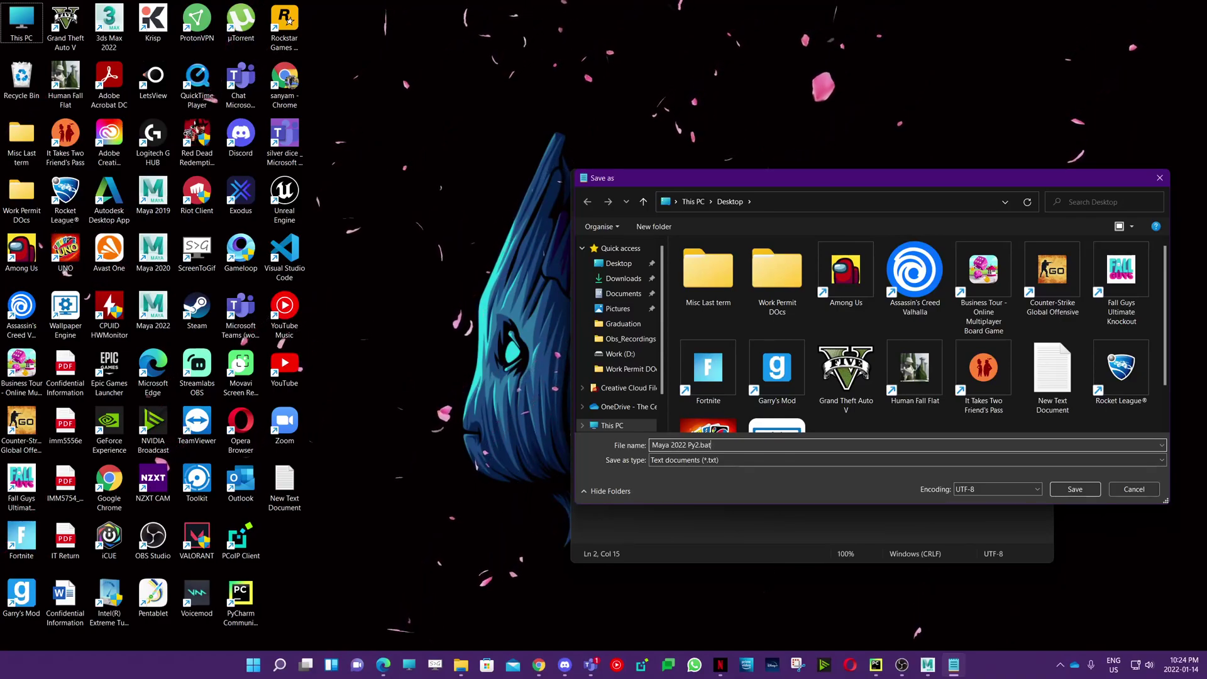
{"action": "left_click", "coordinate": [685, 460]}
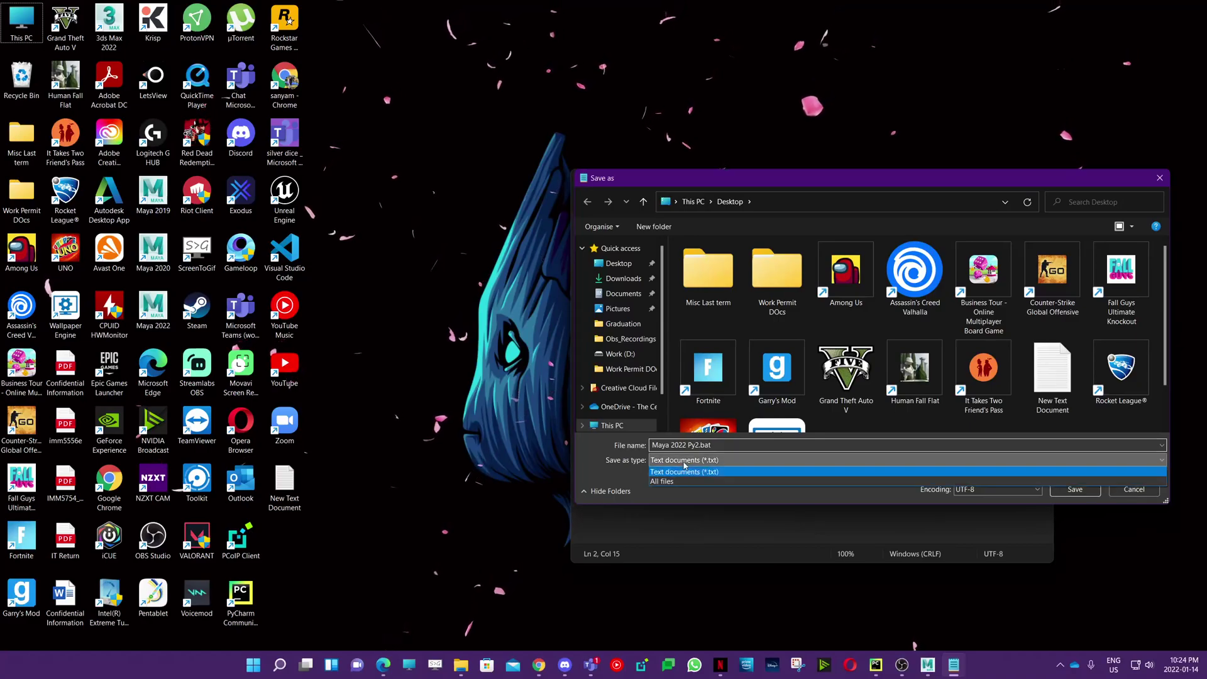
{"action": "left_click", "coordinate": [666, 482]}
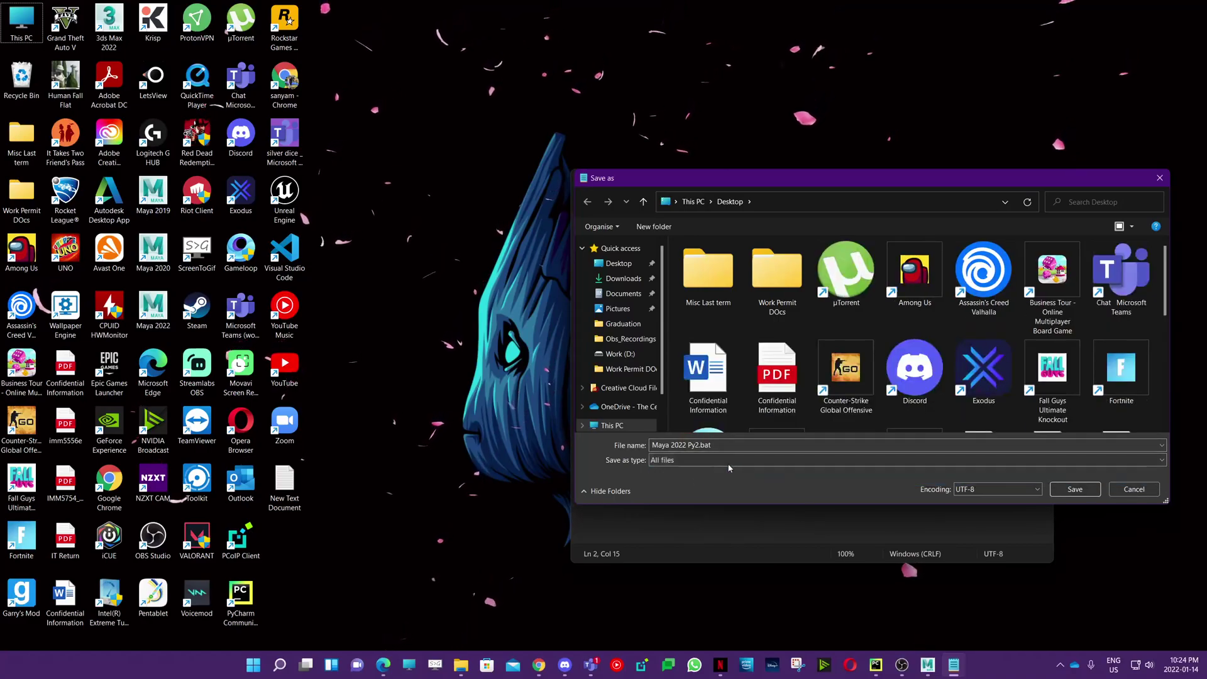
{"action": "left_click", "coordinate": [1075, 489]}
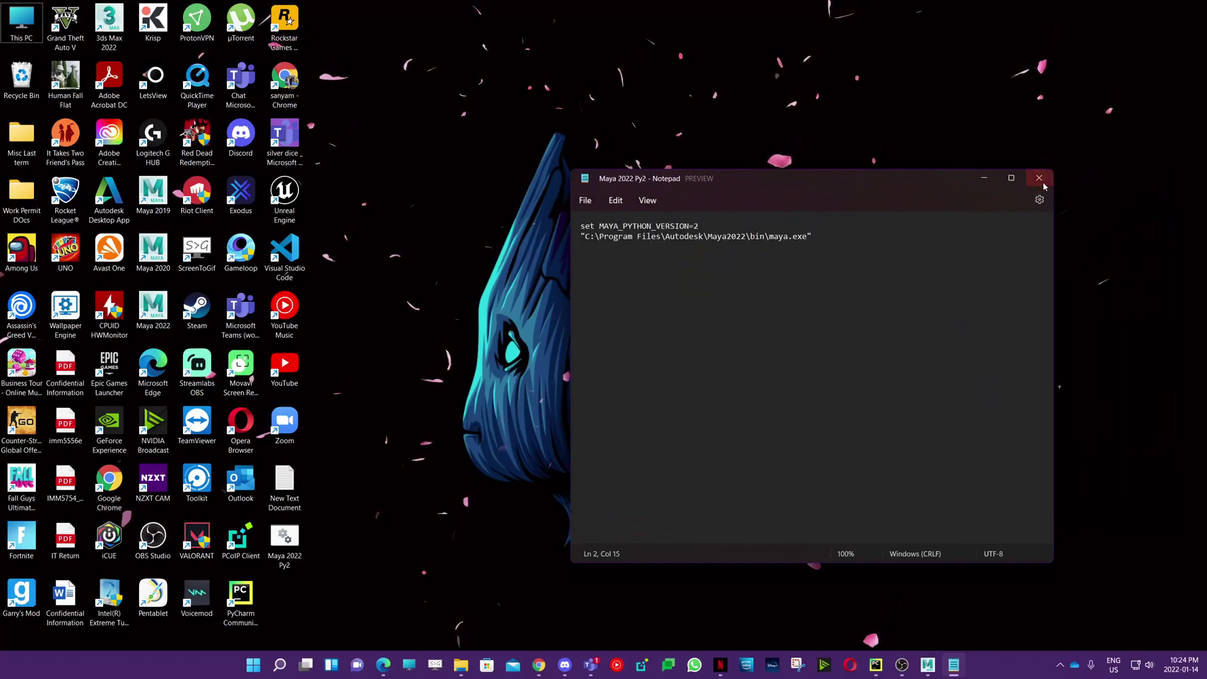
Step: Close Notepad and run Maya 2022 Py2.bat from the desktop to launch Maya
{"action": "key", "text": "alt+F4"}
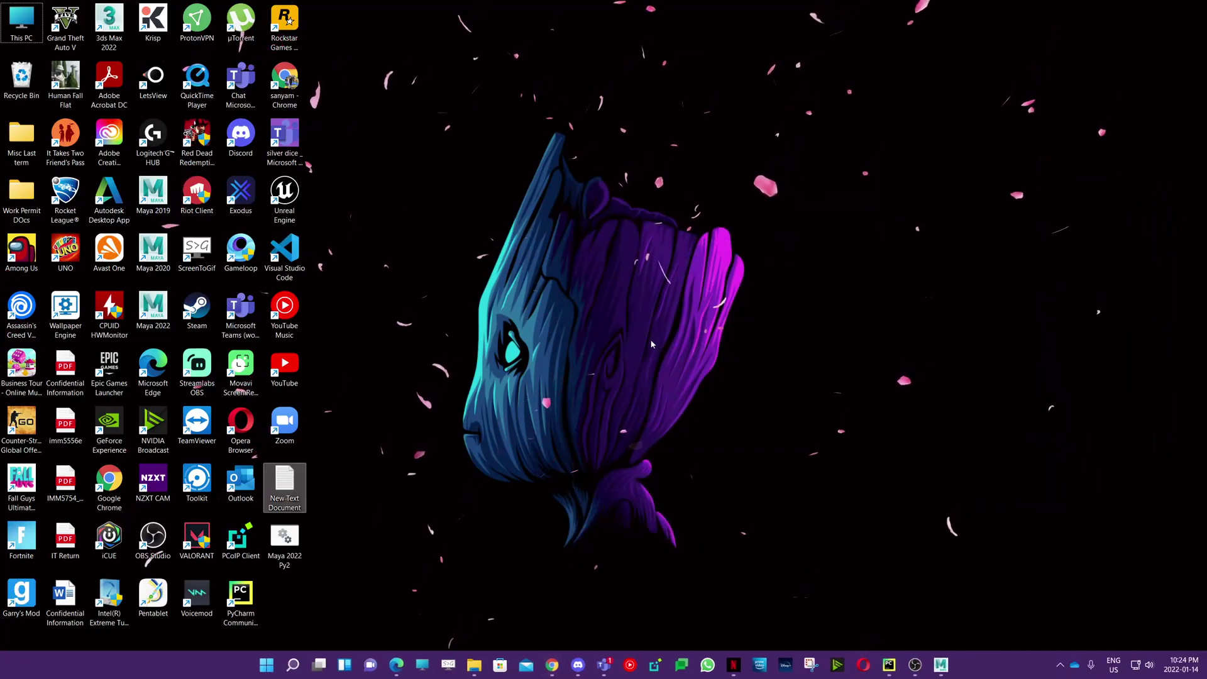
{"action": "left_click", "coordinate": [405, 523]}
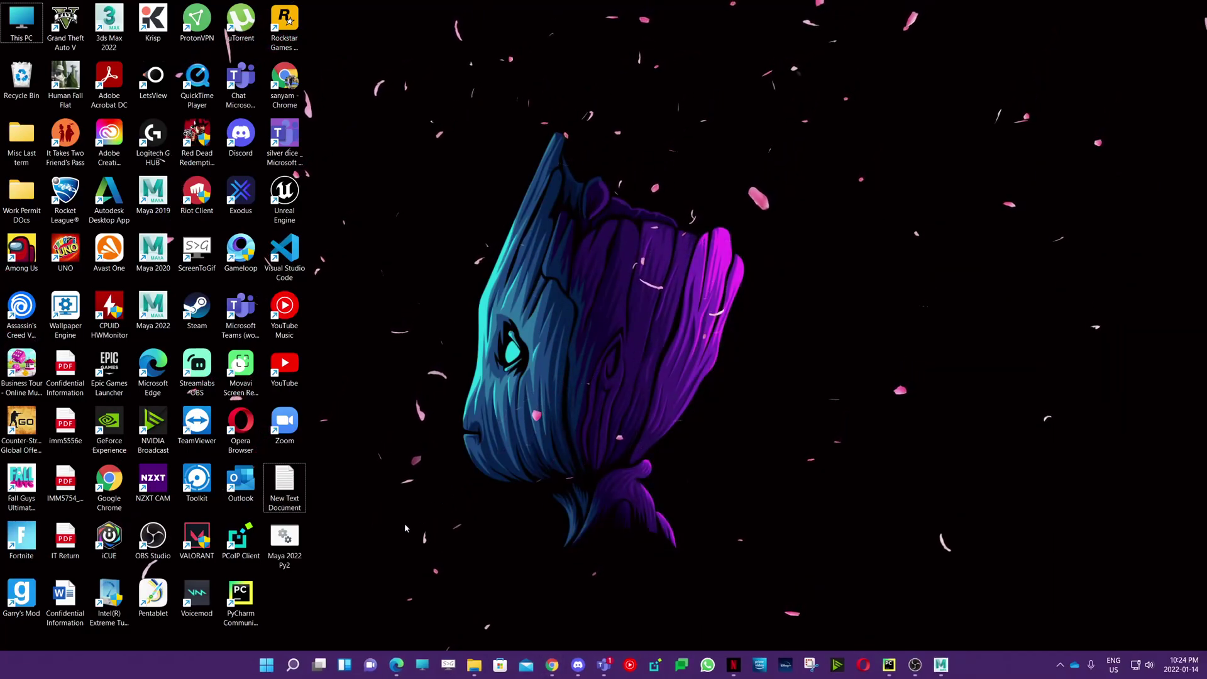
{"action": "double_click", "coordinate": [284, 540]}
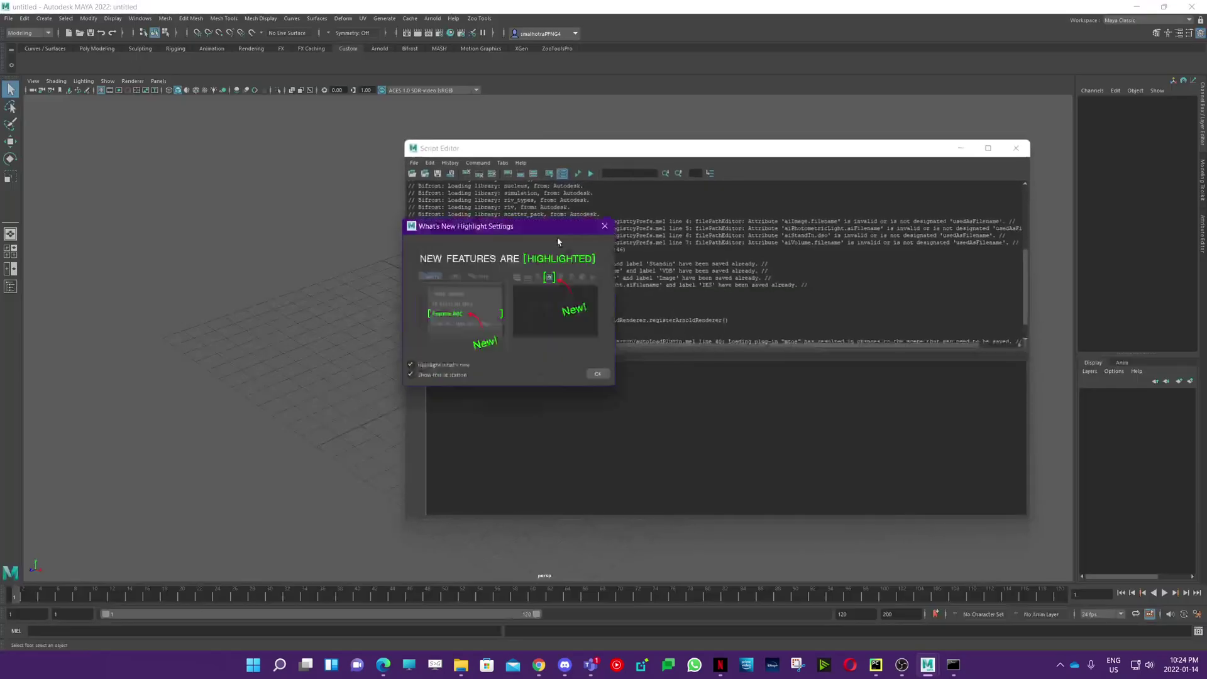
Step: Dismiss the What's New notice, rerun the version check showing Python 2.7.11, then minimize Maya
{"action": "left_click", "coordinate": [597, 374]}
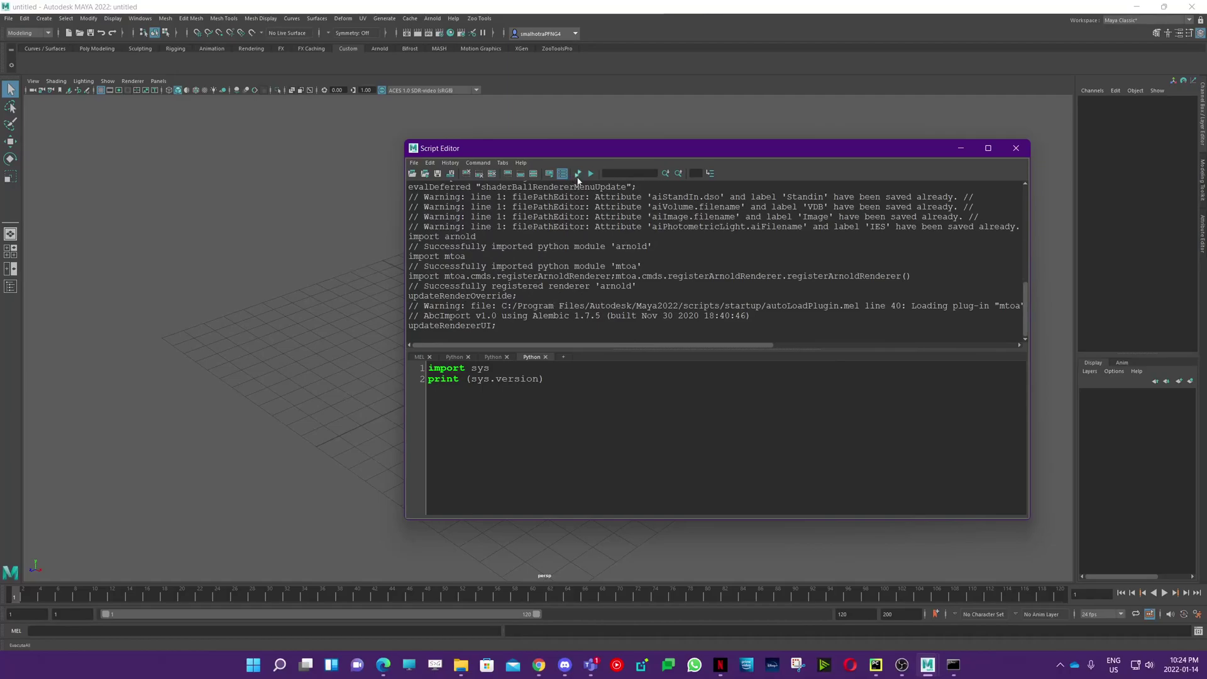
{"action": "left_click", "coordinate": [578, 176]}
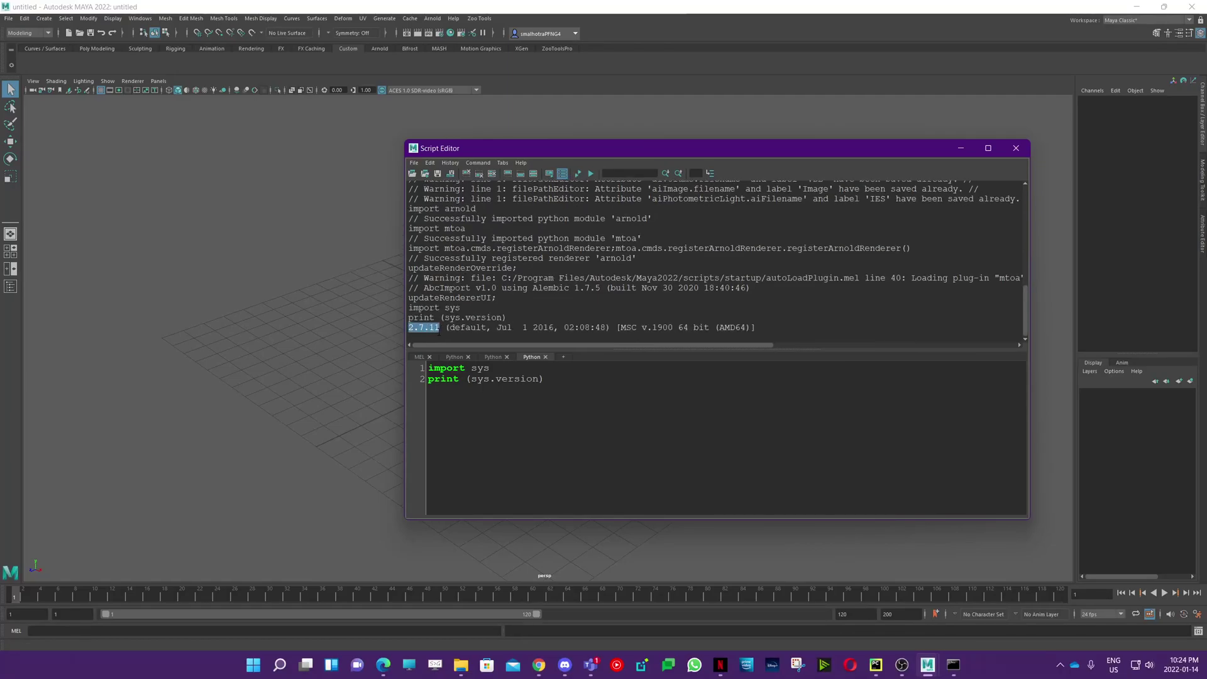
{"action": "left_click_drag", "start_coordinate": [436, 330], "coordinate": [409, 328]}
{"action": "left_click", "coordinate": [961, 149]}
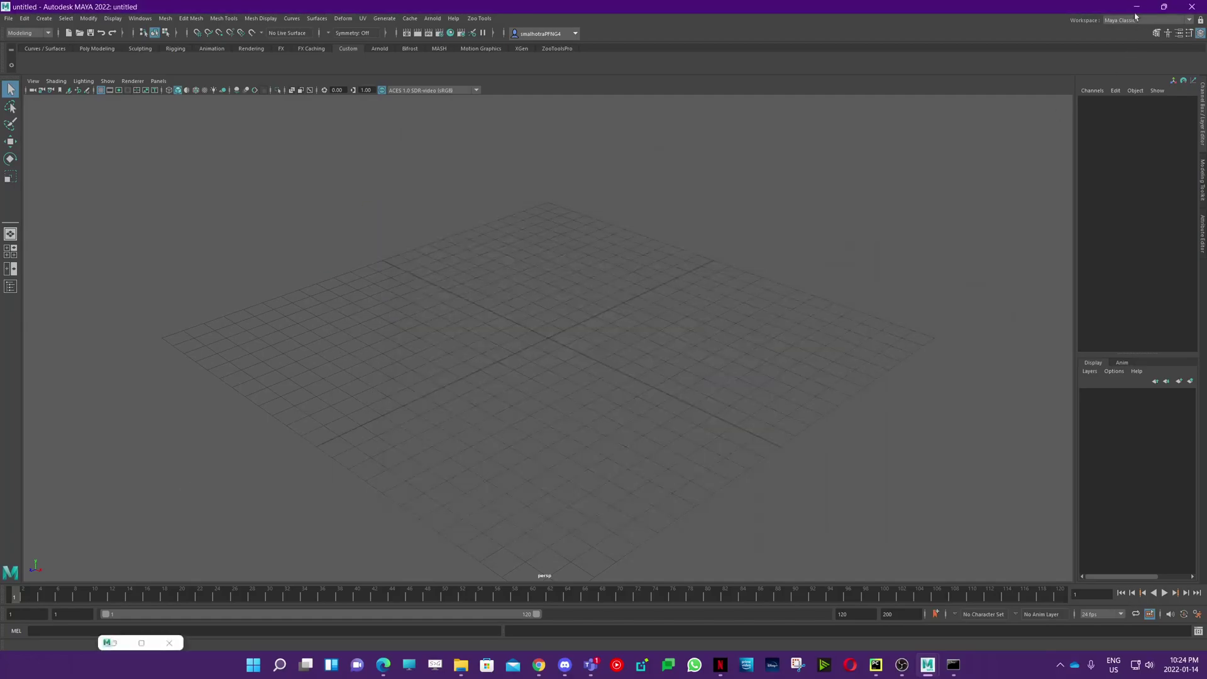
{"action": "left_click", "coordinate": [1136, 7]}
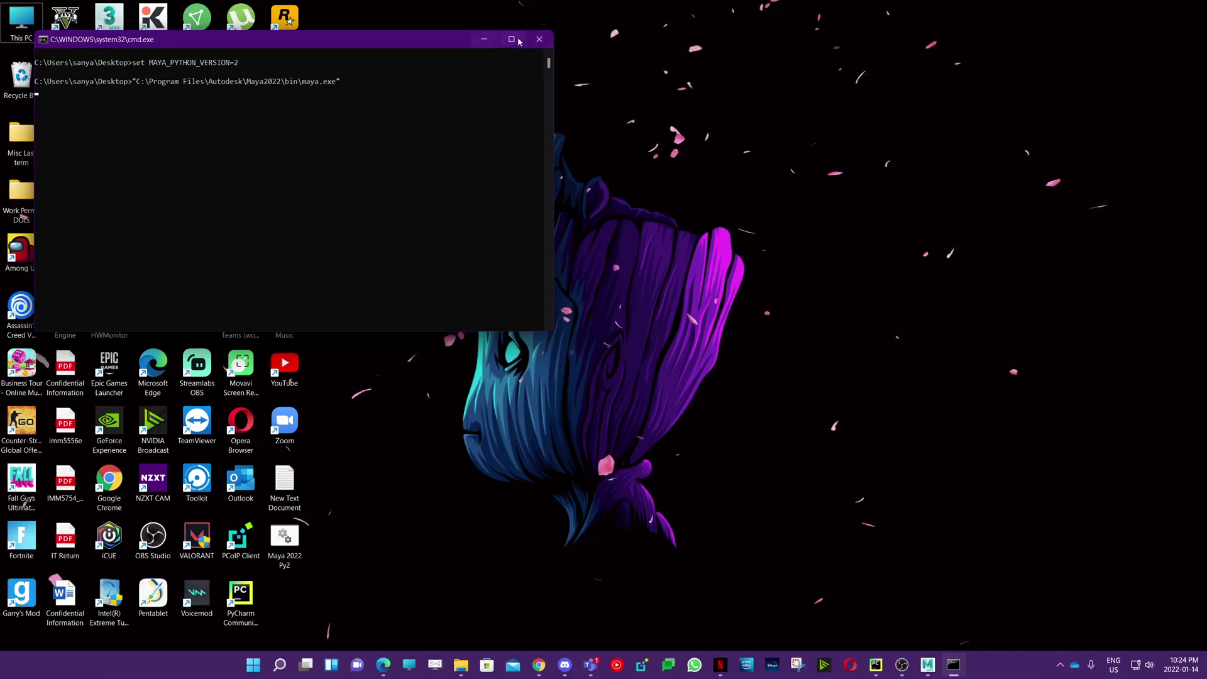
Step: Close the command window and create a desktop shortcut to Maya 2022 Py2.bat
{"action": "left_click", "coordinate": [539, 39]}
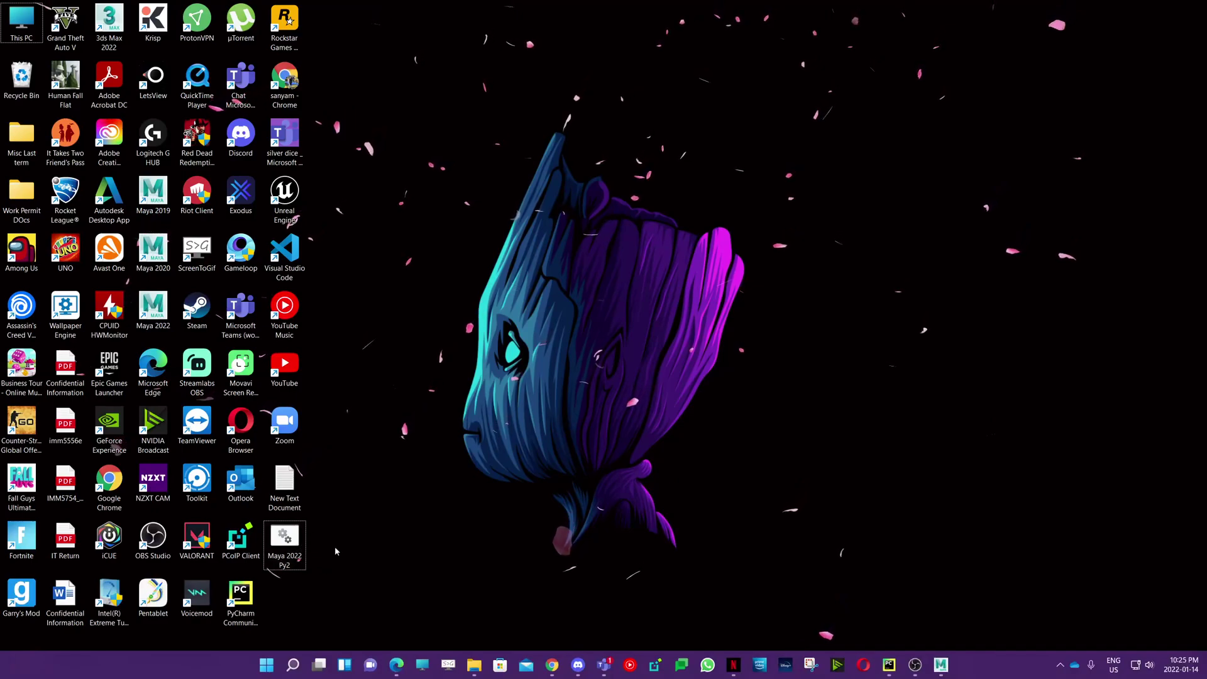
{"action": "double_click", "coordinate": [289, 558]}
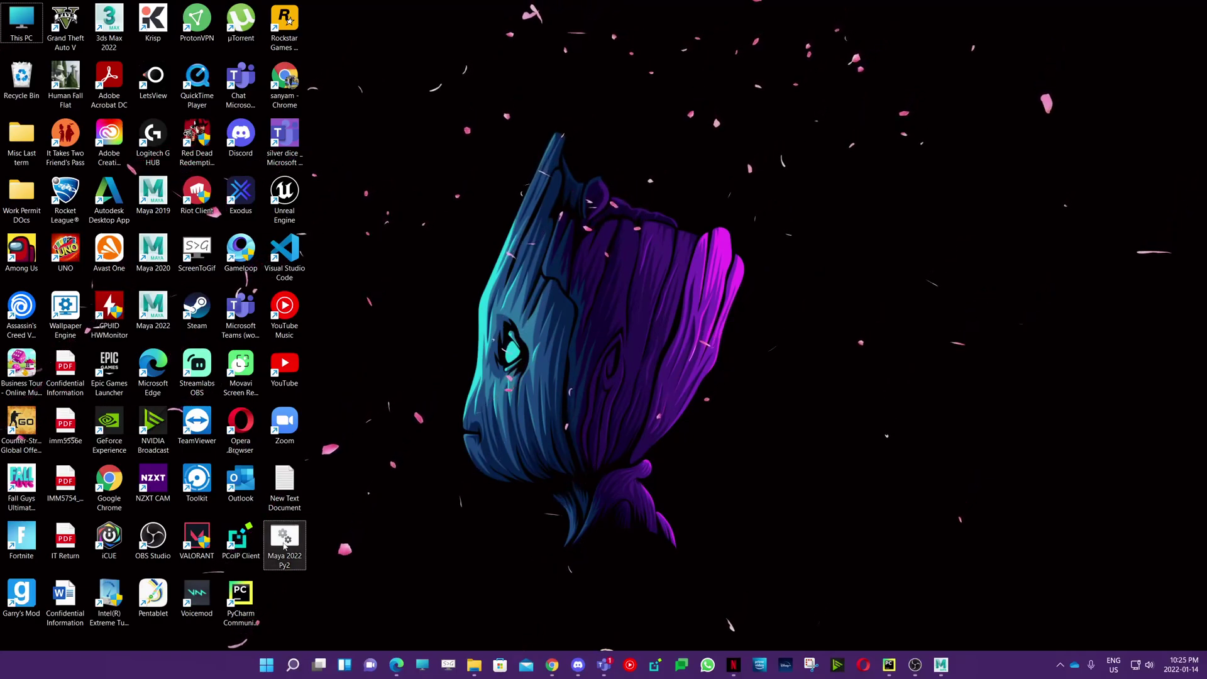
{"action": "right_click", "coordinate": [288, 566]}
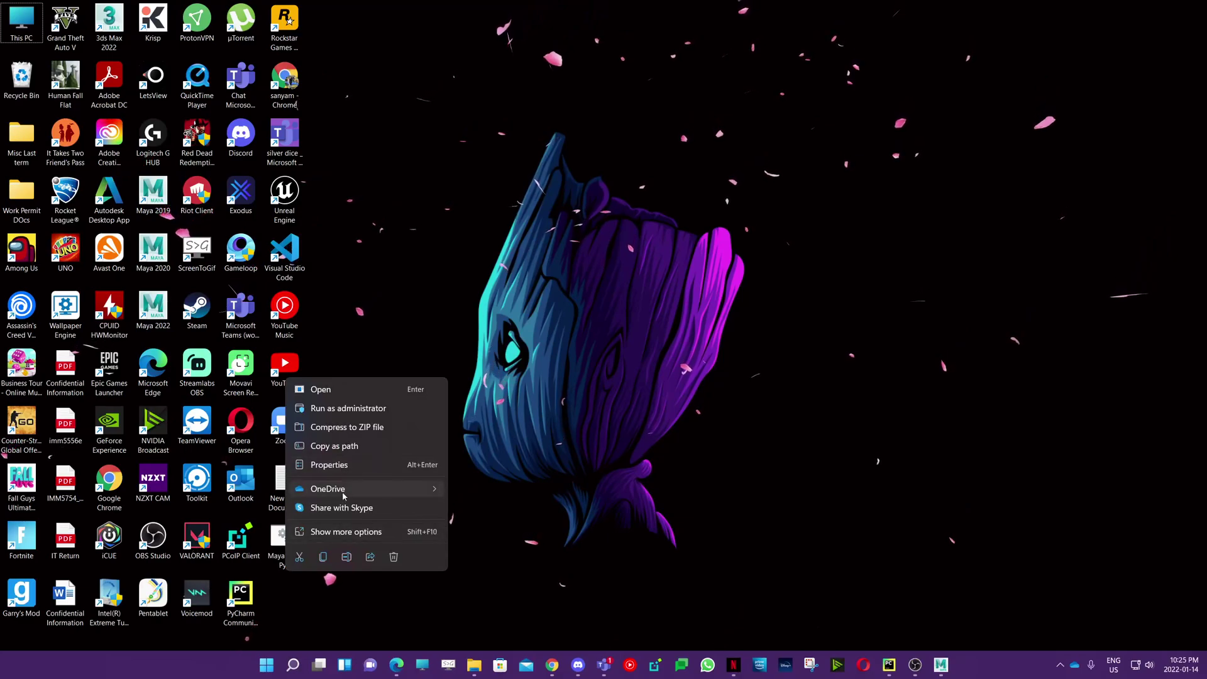
{"action": "left_click", "coordinate": [343, 532]}
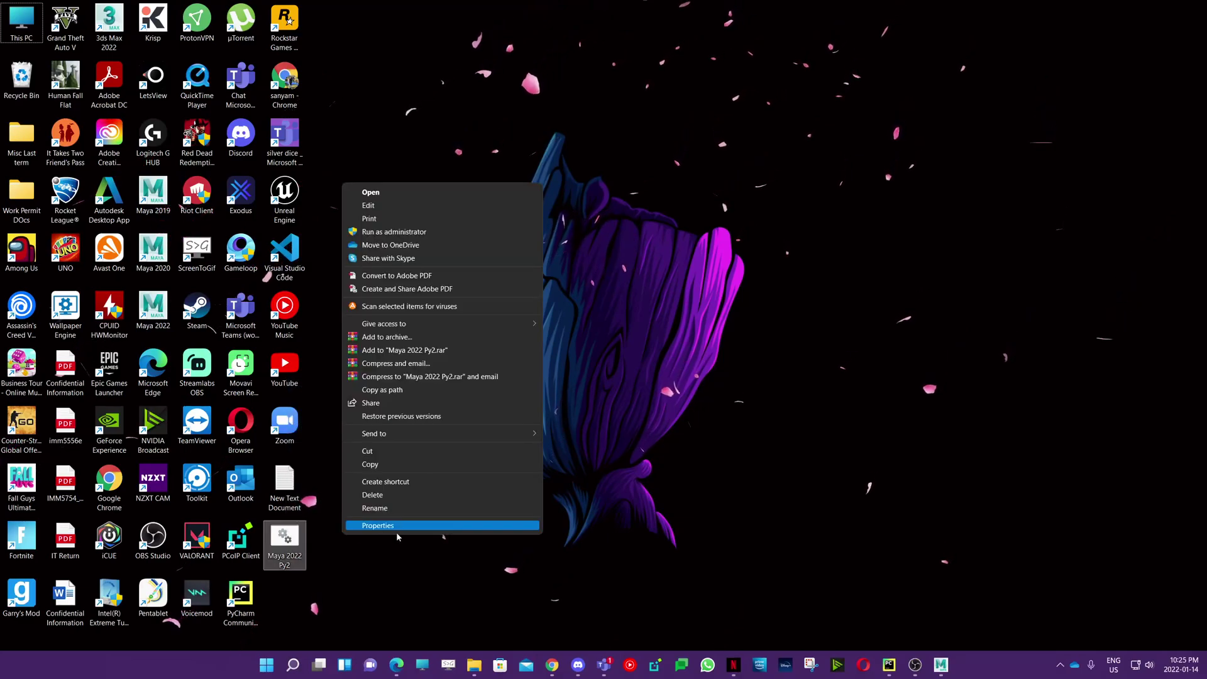
{"action": "left_click", "coordinate": [384, 482]}
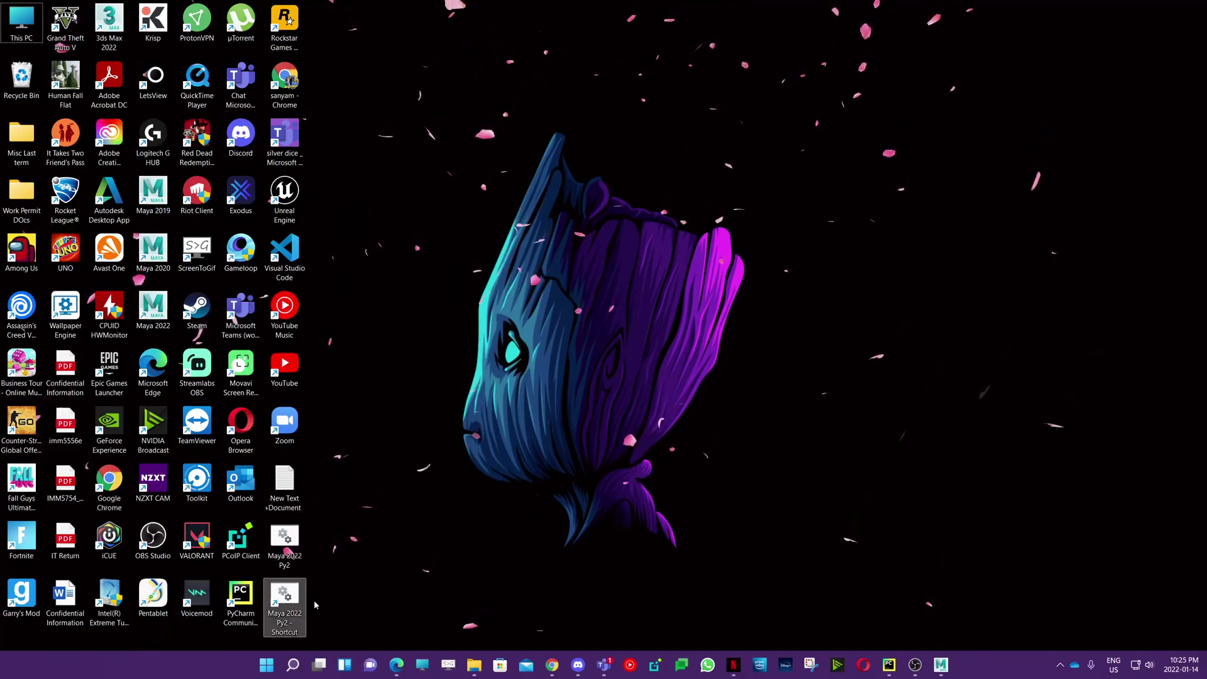
Step: Open the shortcut's Properties and start Change Icon, dismissing the no-icons warning
{"action": "right_click", "coordinate": [293, 595]}
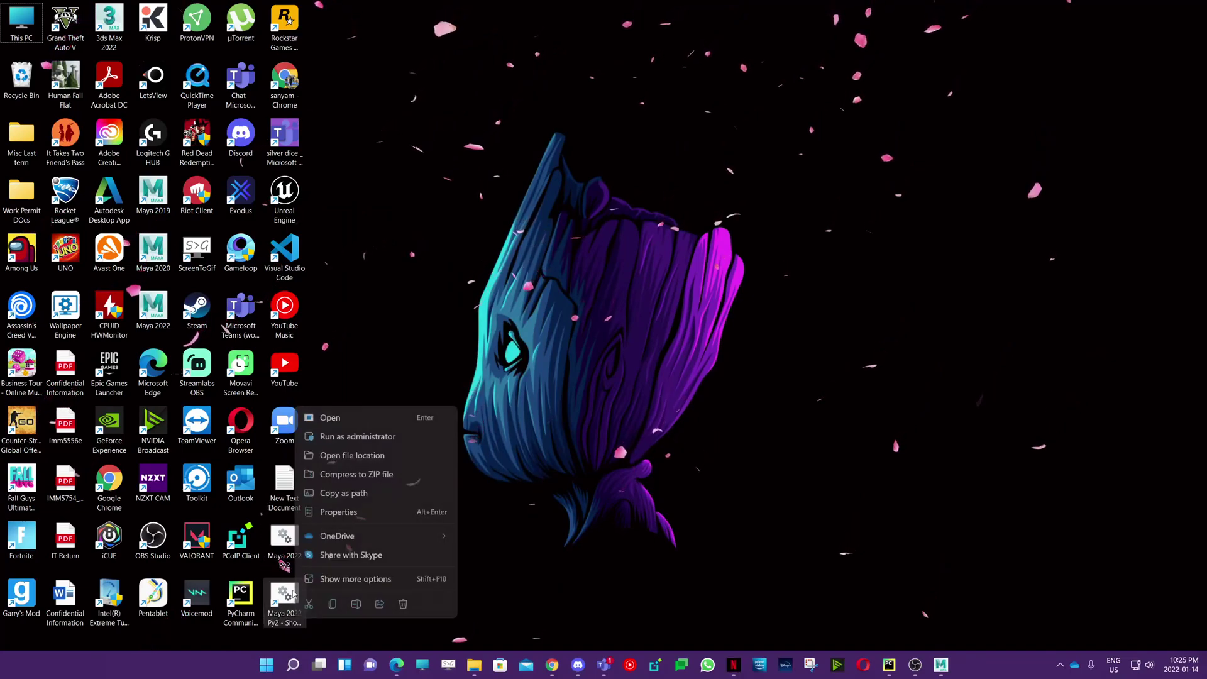
{"action": "left_click", "coordinate": [339, 512]}
{"action": "left_click_drag", "start_coordinate": [390, 347], "coordinate": [422, 263]}
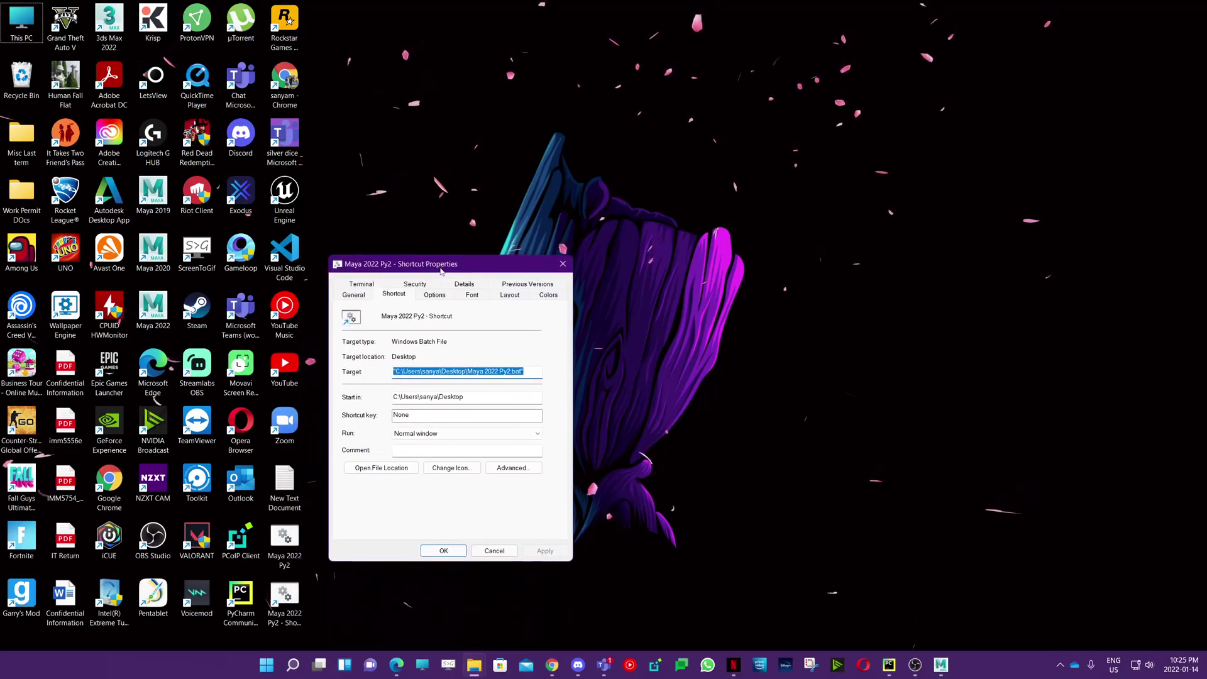
{"action": "left_click", "coordinate": [456, 471]}
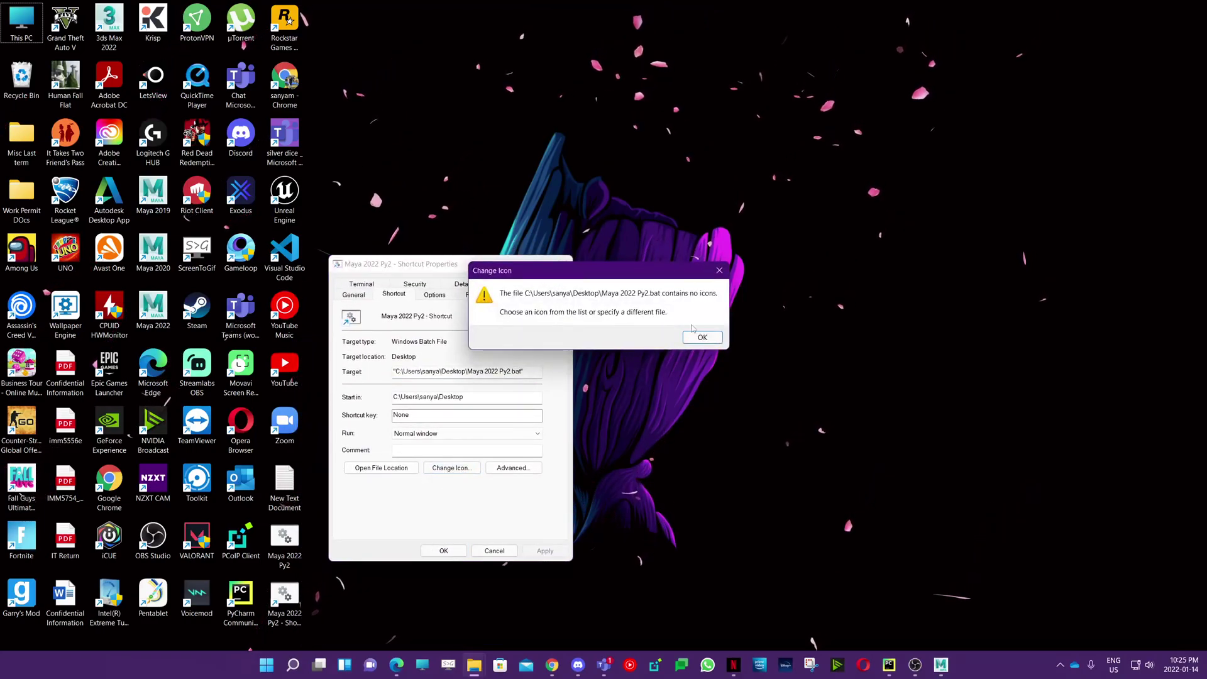
{"action": "left_click", "coordinate": [700, 337]}
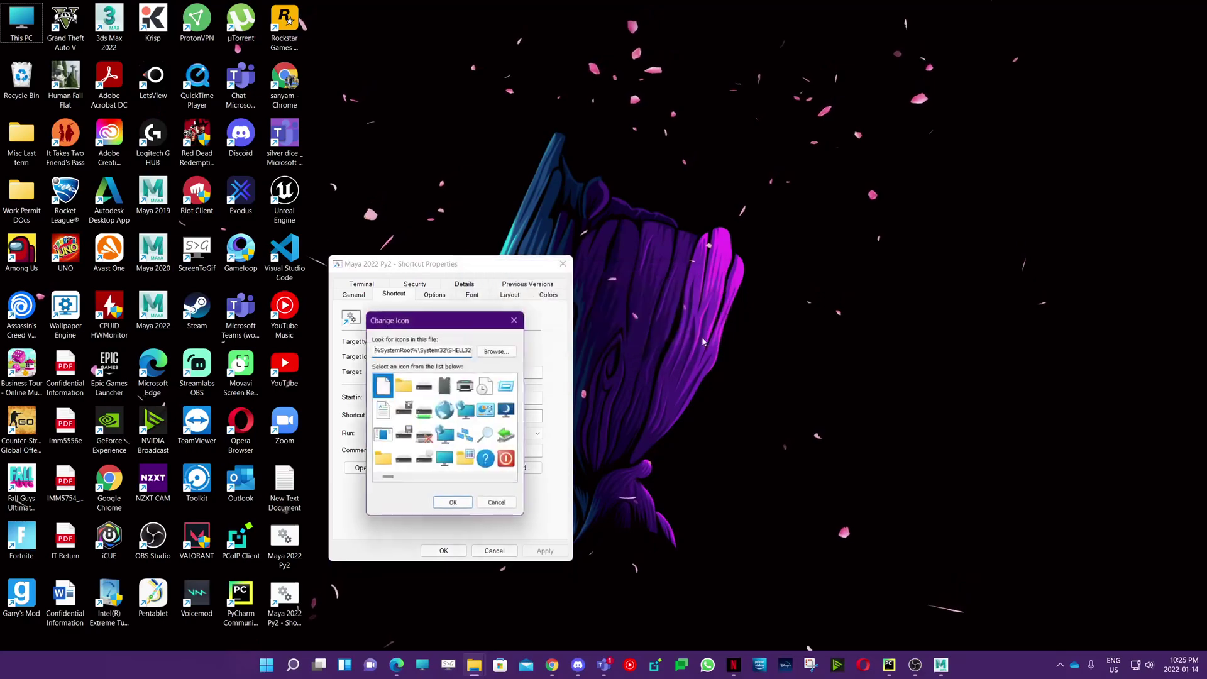
Step: Browse to C:\Program Files\Autodesk\Maya2022\bin\maya.exe as the icon source
{"action": "left_click", "coordinate": [496, 351]}
{"action": "left_click", "coordinate": [432, 359]}
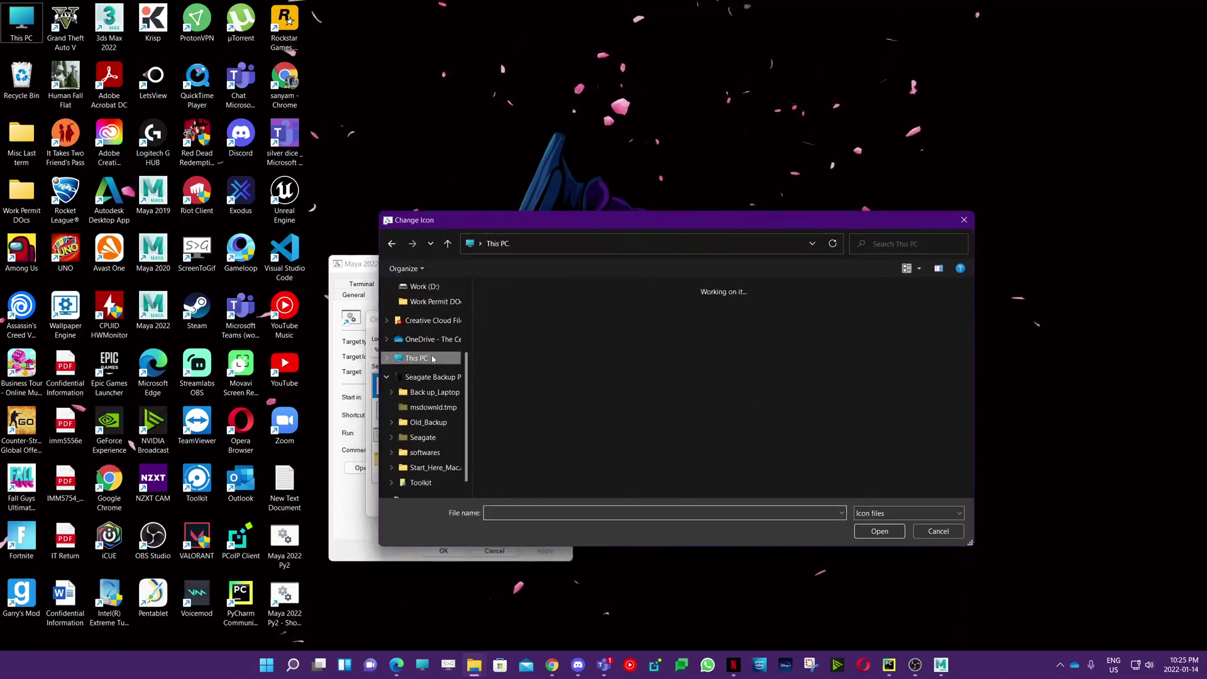
{"action": "double_click", "coordinate": [516, 396]}
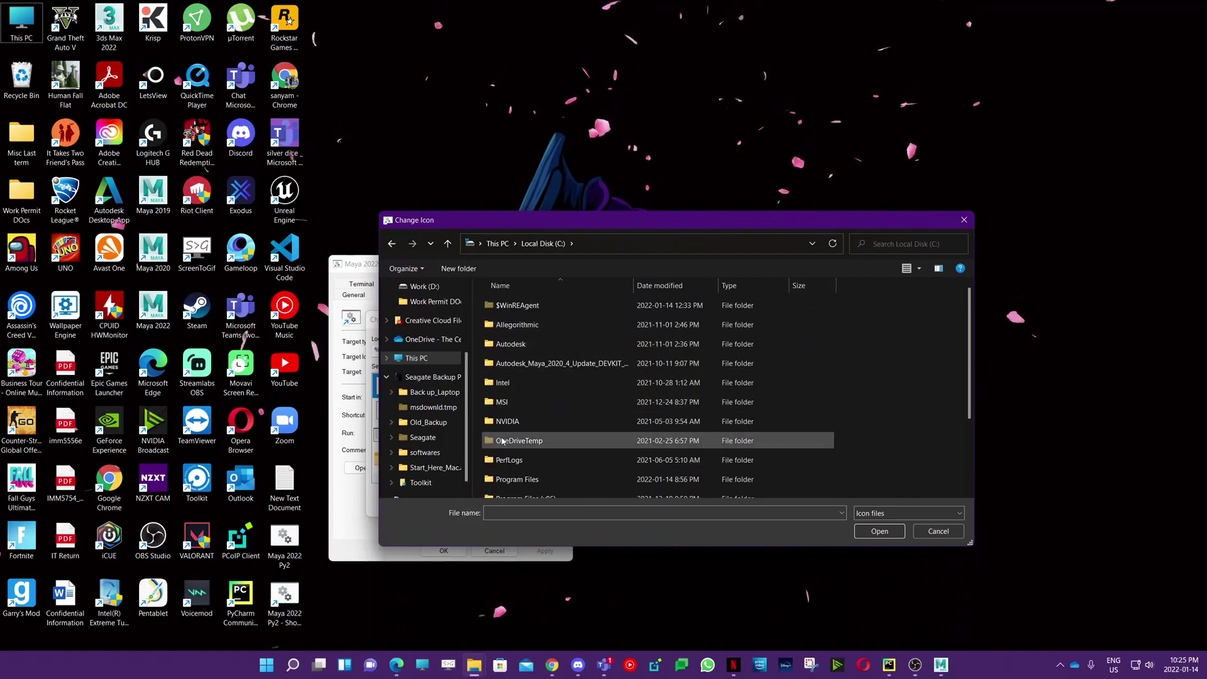
{"action": "scroll", "coordinate": [525, 439], "scroll_direction": "down", "scroll_amount": 2}
{"action": "scroll", "coordinate": [542, 421], "scroll_direction": "up", "scroll_amount": 1}
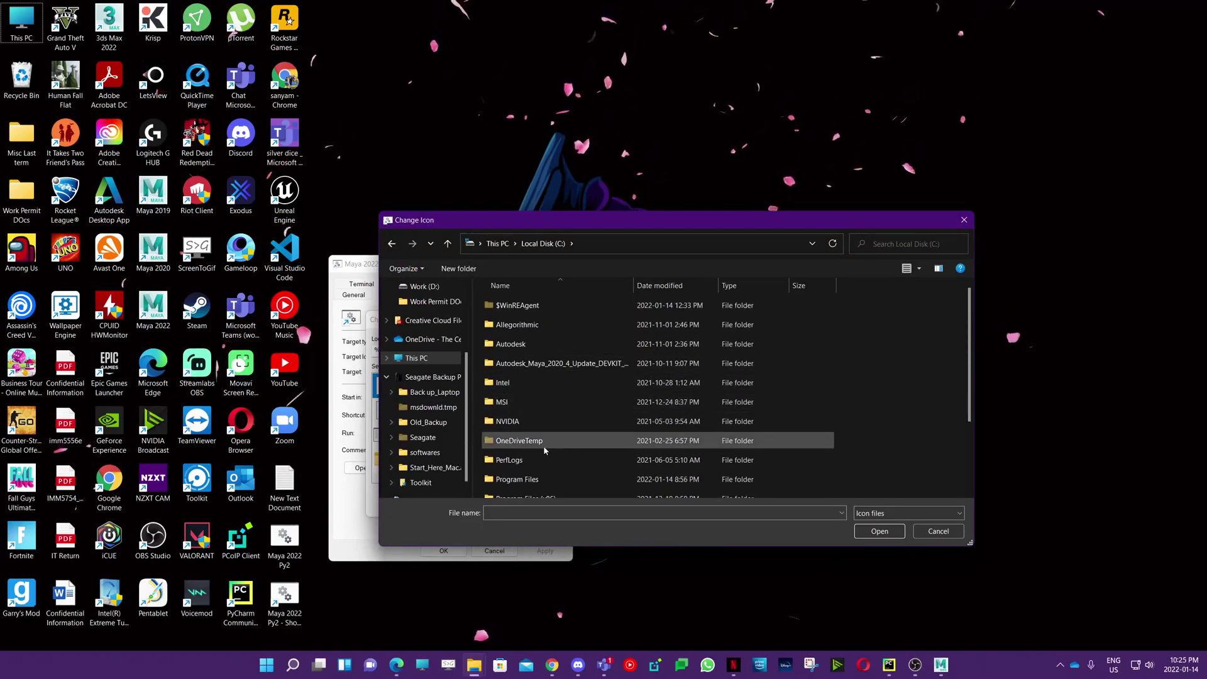
{"action": "double_click", "coordinate": [519, 431]}
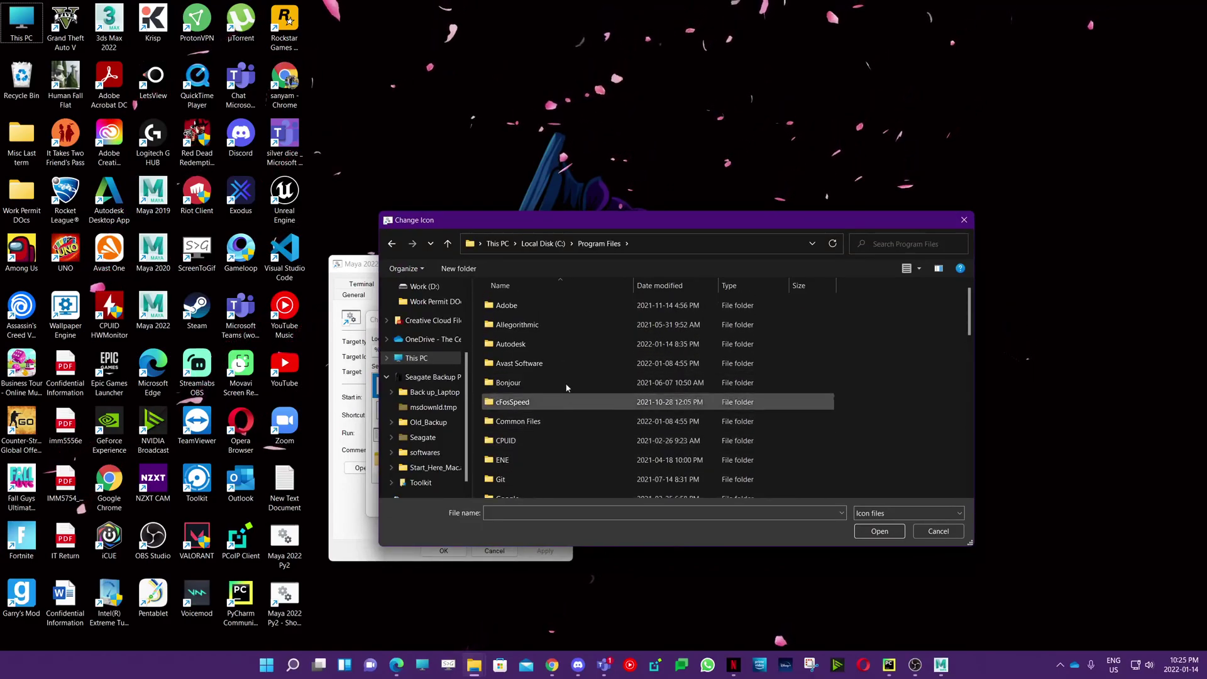
{"action": "scroll", "coordinate": [539, 346], "scroll_direction": "up", "scroll_amount": 1}
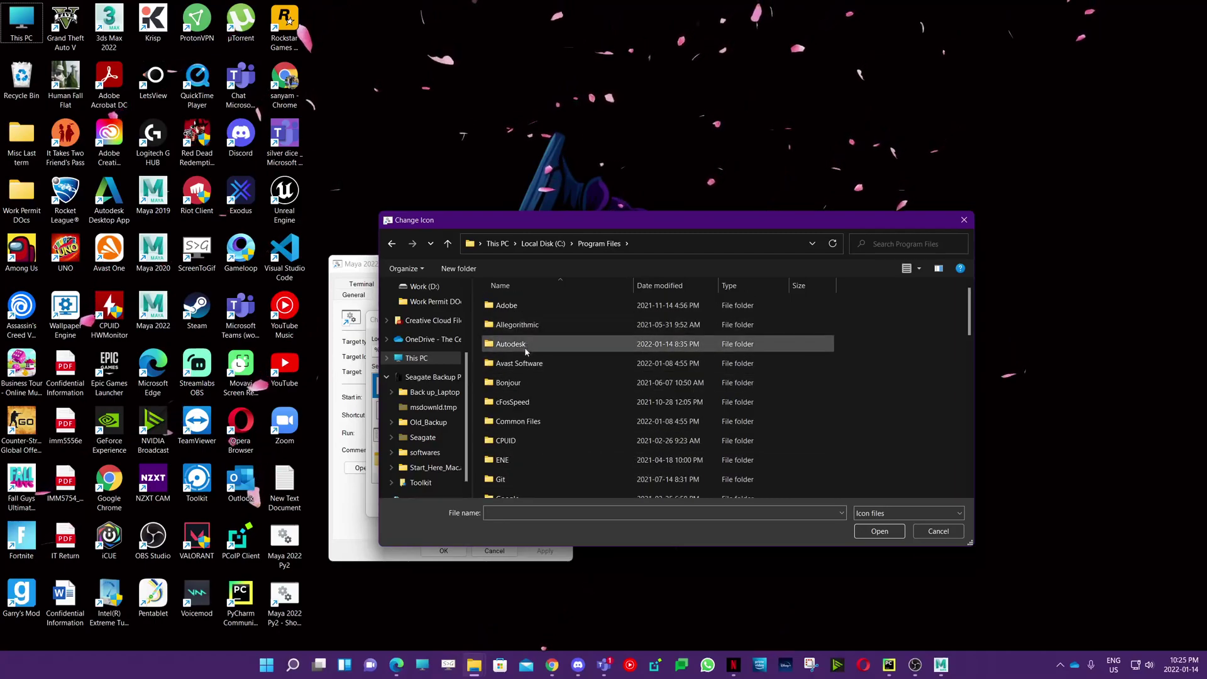
{"action": "double_click", "coordinate": [541, 351]}
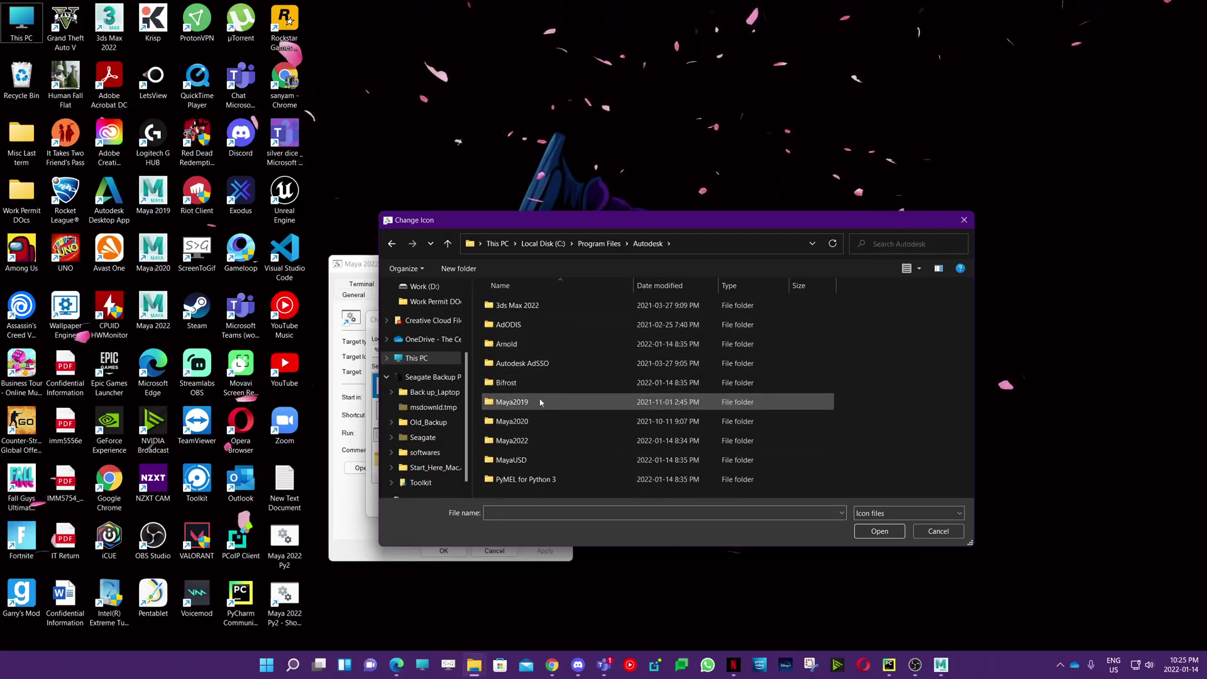
{"action": "double_click", "coordinate": [530, 441]}
{"action": "double_click", "coordinate": [533, 324]}
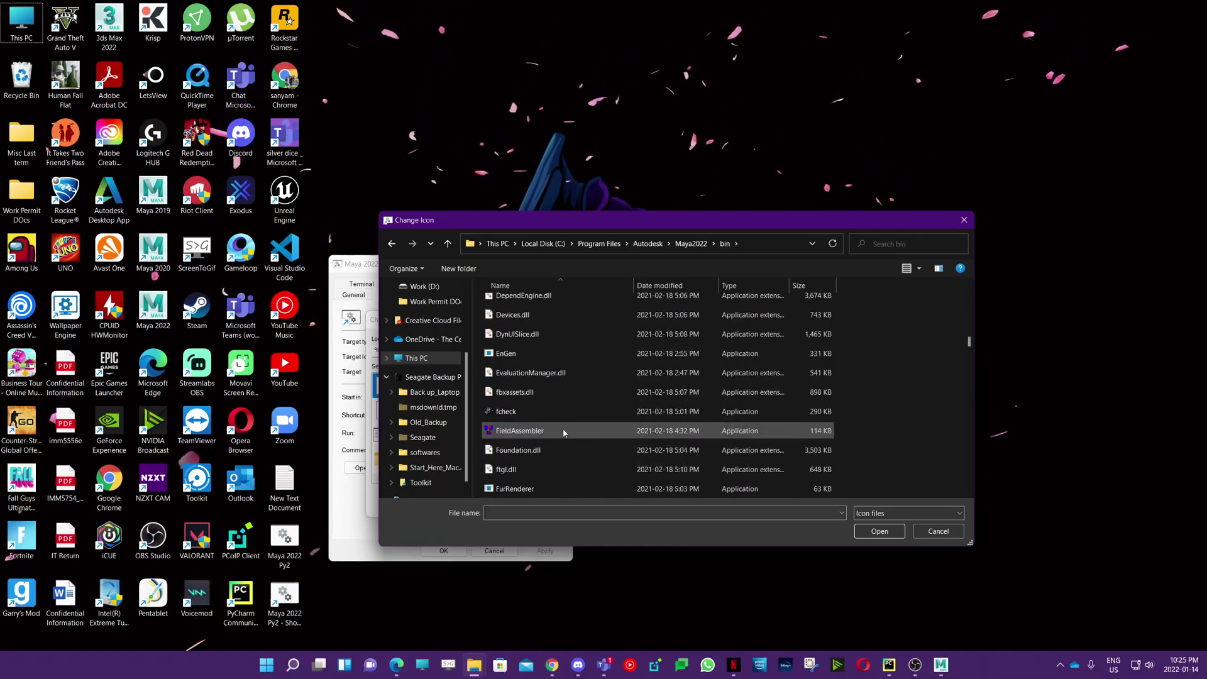
{"action": "scroll", "coordinate": [563, 428], "scroll_direction": "down", "scroll_amount": 10}
{"action": "scroll", "coordinate": [529, 418], "scroll_direction": "down", "scroll_amount": 4}
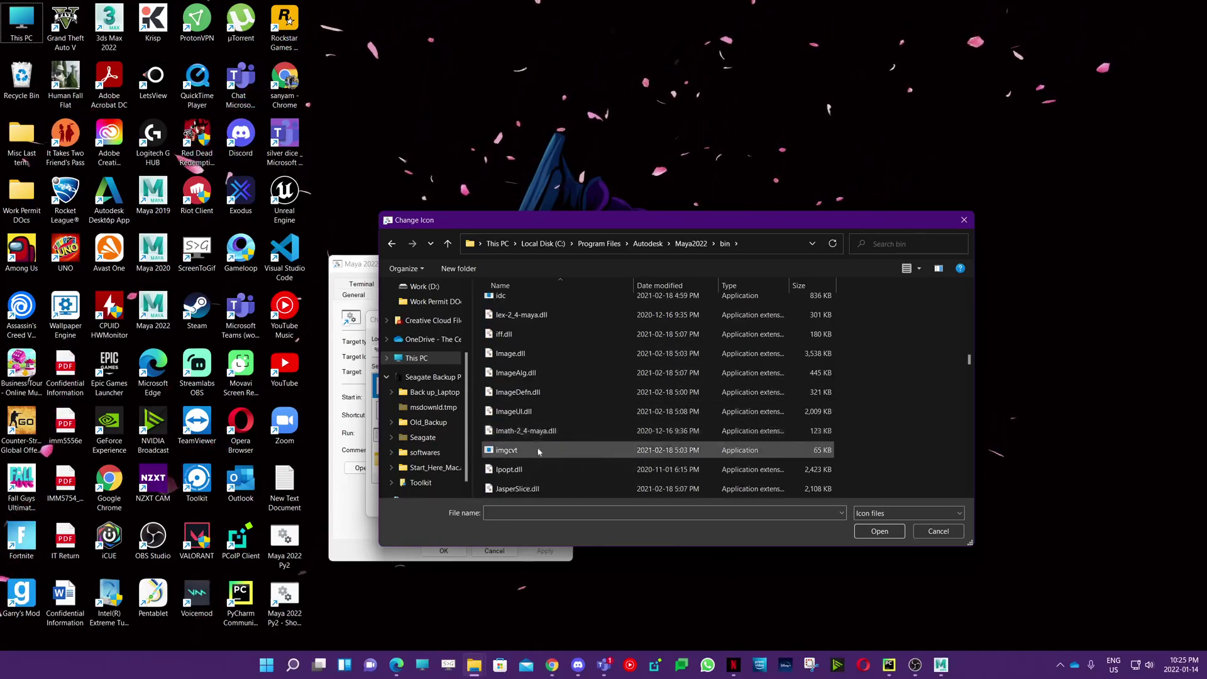
{"action": "scroll", "coordinate": [542, 414], "scroll_direction": "down", "scroll_amount": 3}
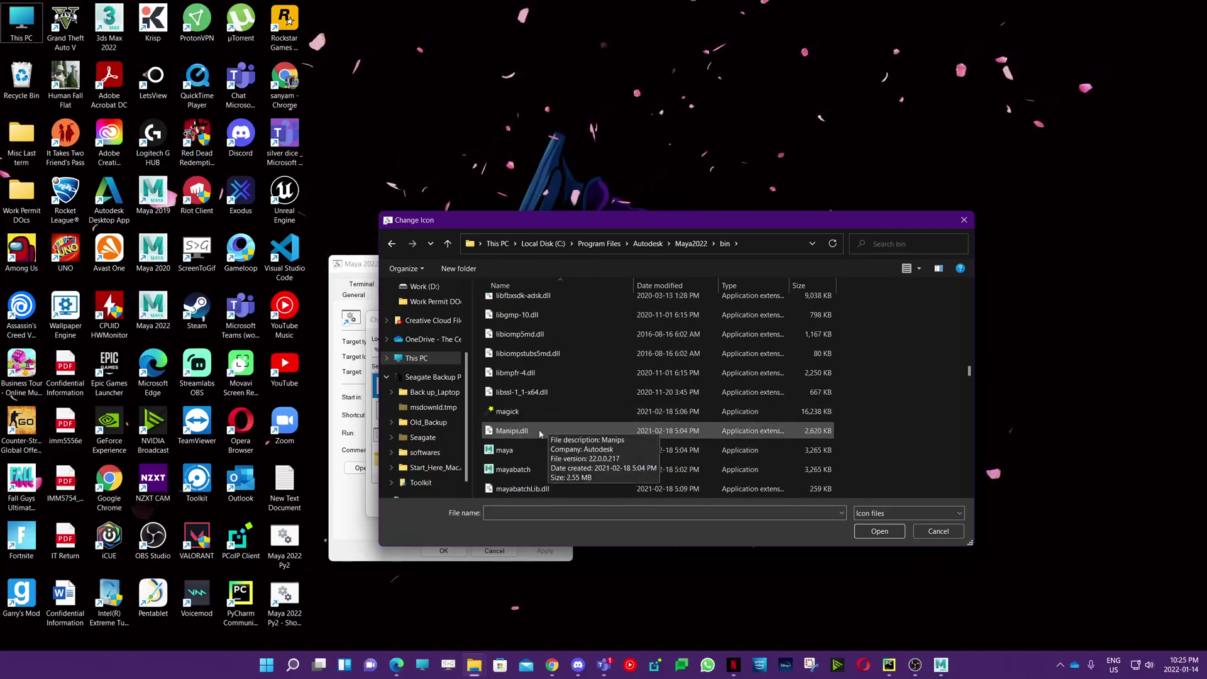
{"action": "left_click", "coordinate": [517, 450]}
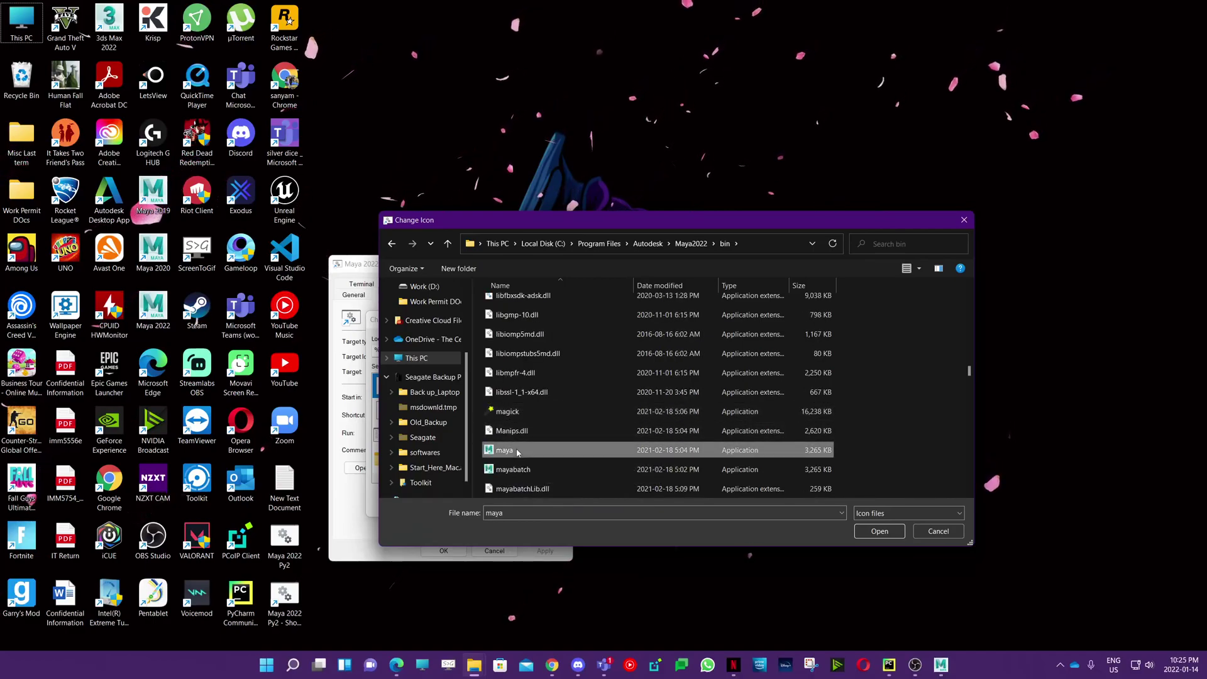
{"action": "left_click", "coordinate": [875, 531]}
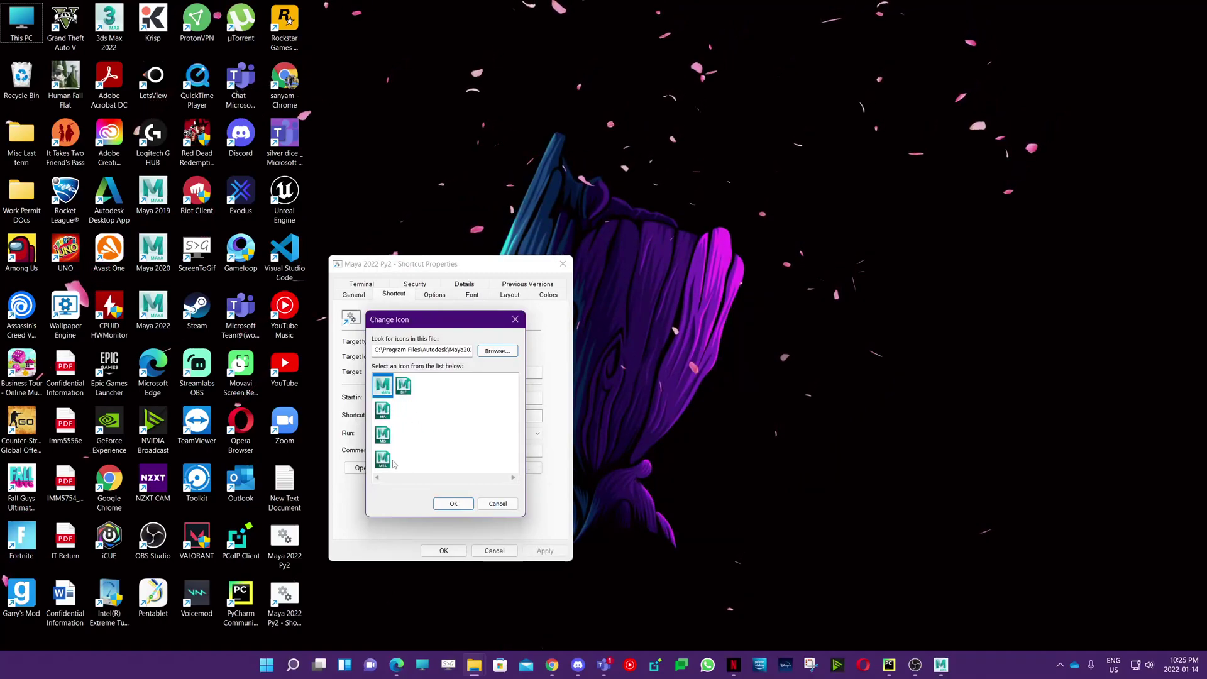
Step: Apply the Maya icon to 'Maya 2022 Py2 - Shortcut' and confirm its Properties
{"action": "left_click", "coordinate": [453, 505]}
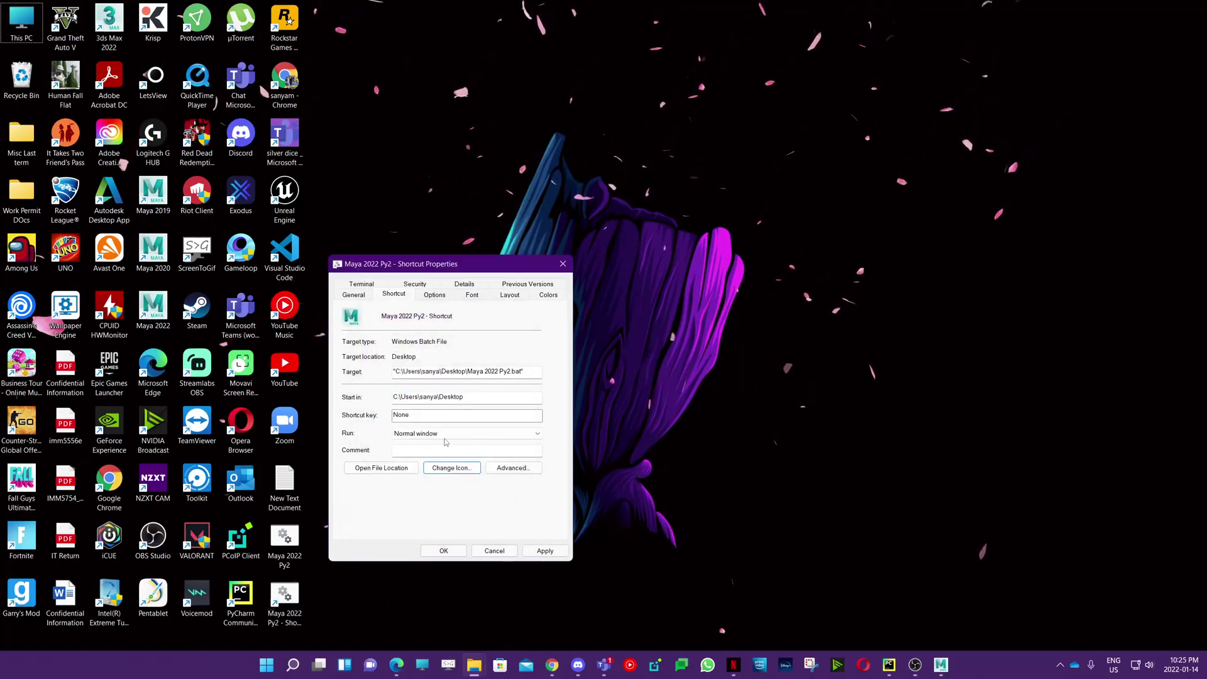
{"action": "left_click", "coordinate": [444, 550]}
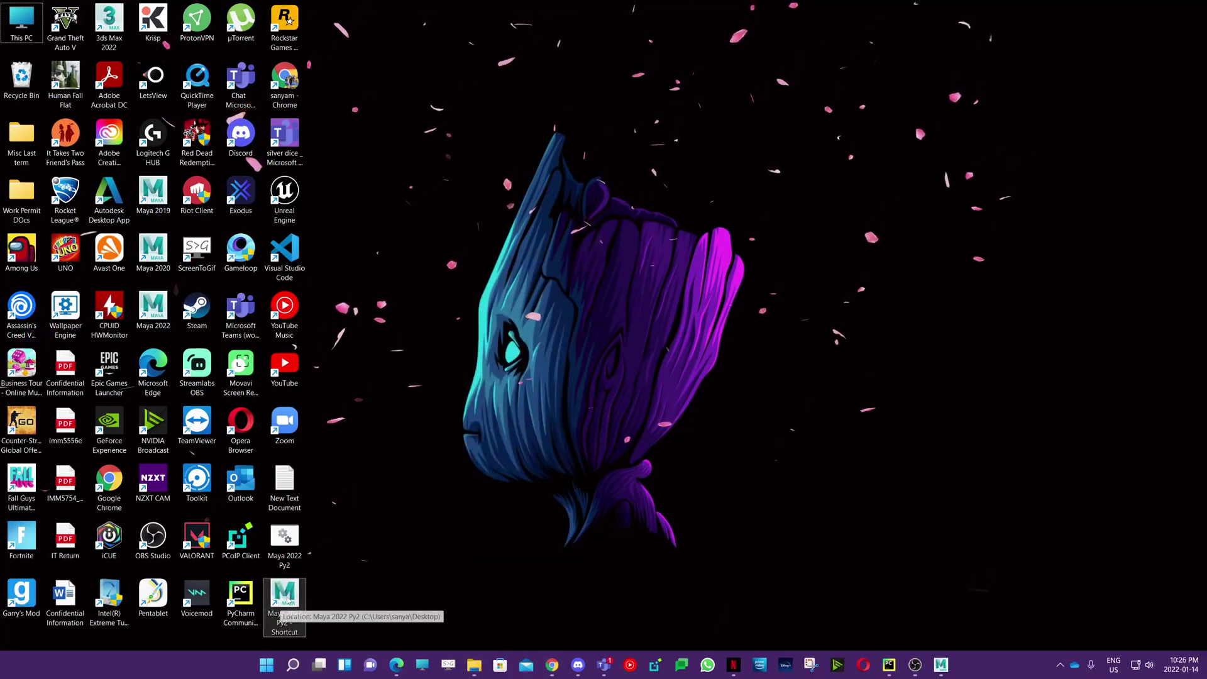
{"action": "mouse_move", "coordinate": [296, 604]}
{"action": "left_mouse_down"}
{"action": "mouse_move", "coordinate": [396, 478]}
{"action": "mouse_move", "coordinate": [322, 600]}
{"action": "mouse_move", "coordinate": [298, 604]}
{"action": "left_mouse_up"}
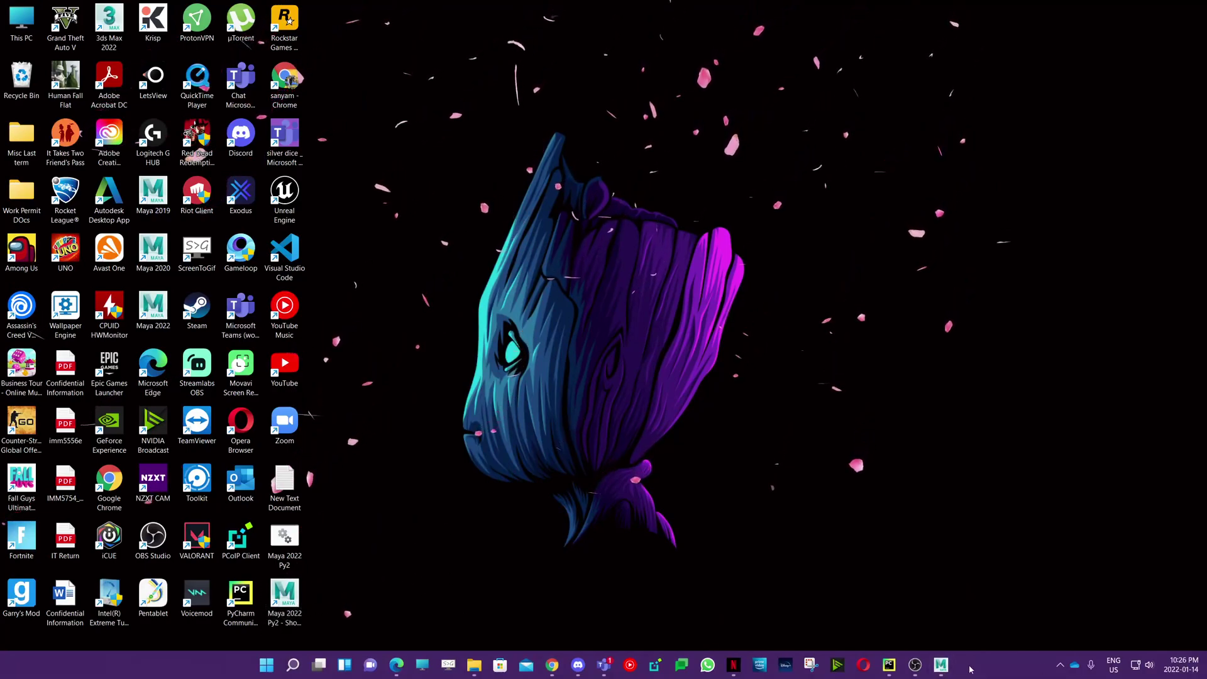
Step: Double-click 'Maya 2022 Py2 - Shortcut' to launch Maya 2022 with Python 2
{"action": "double_click", "coordinate": [285, 597]}
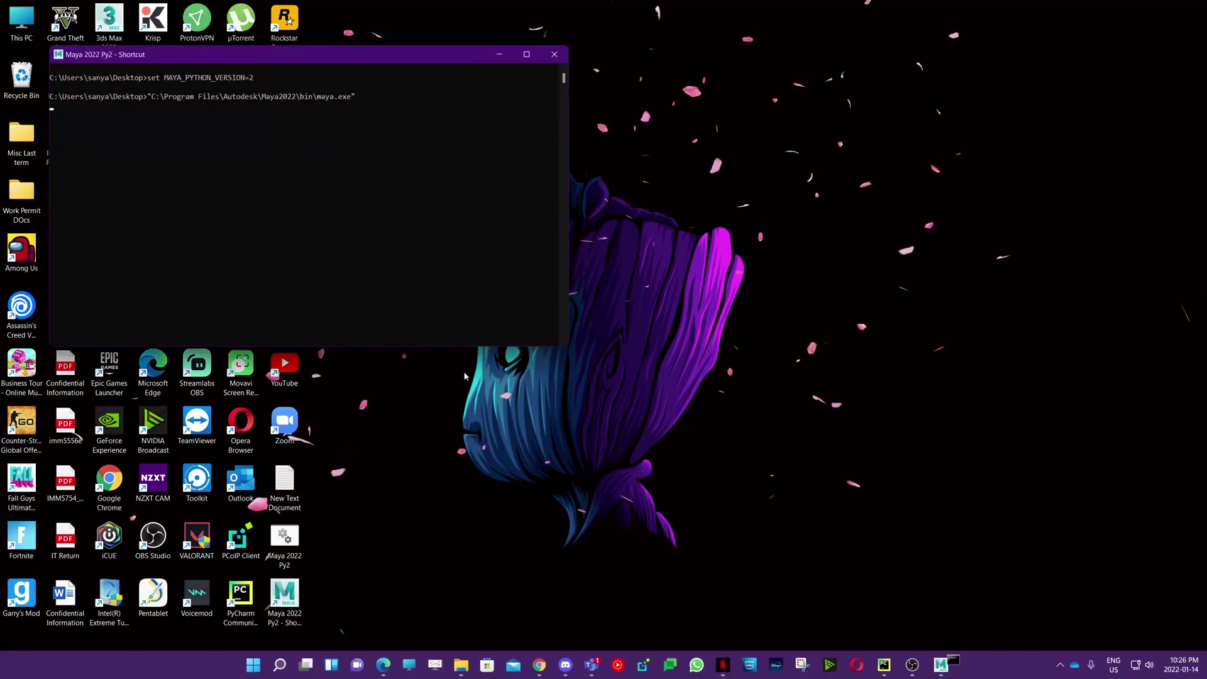